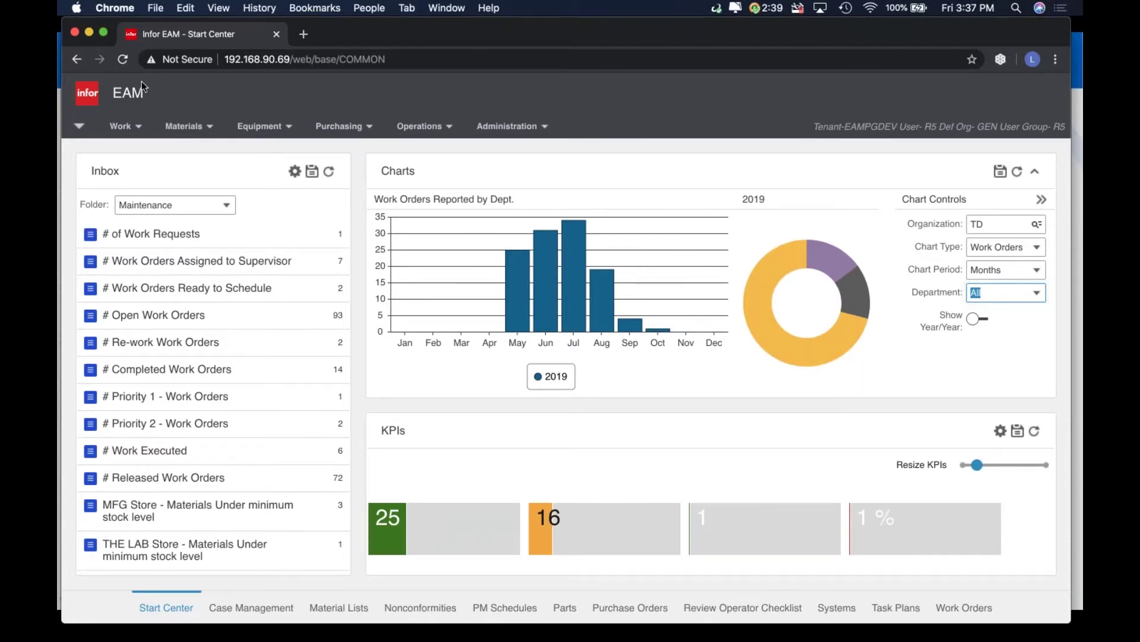
Bring up the Task Plans list under Work > WO Planning
{"action": "left_click", "coordinate": [121, 126]}
{"action": "mouse_move", "coordinate": [169, 297]}
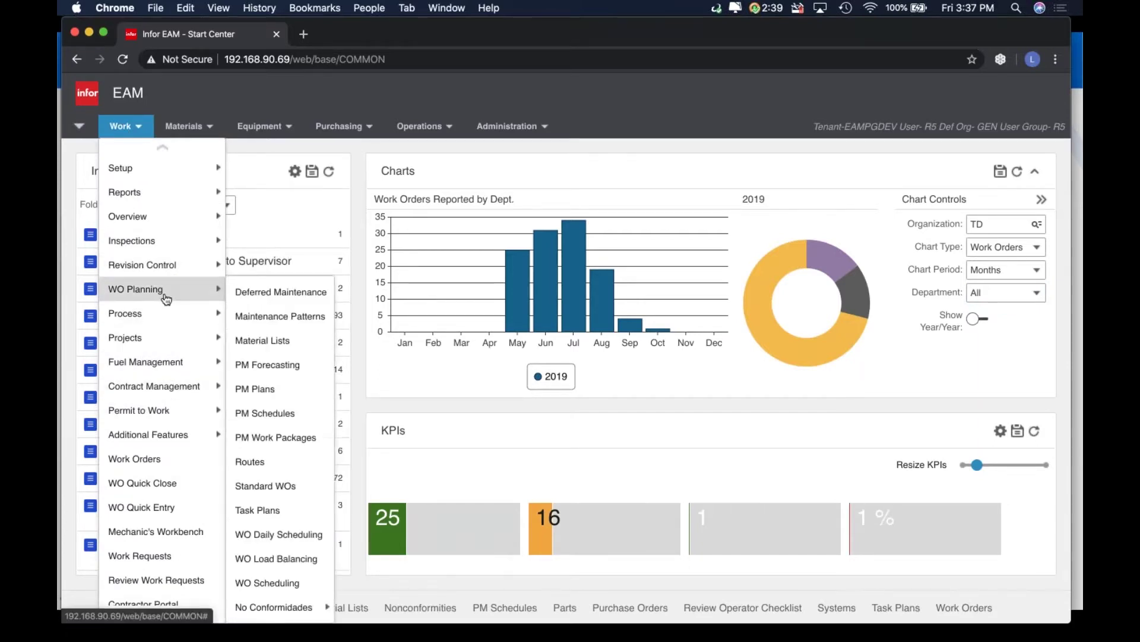
{"action": "left_click", "coordinate": [260, 512]}
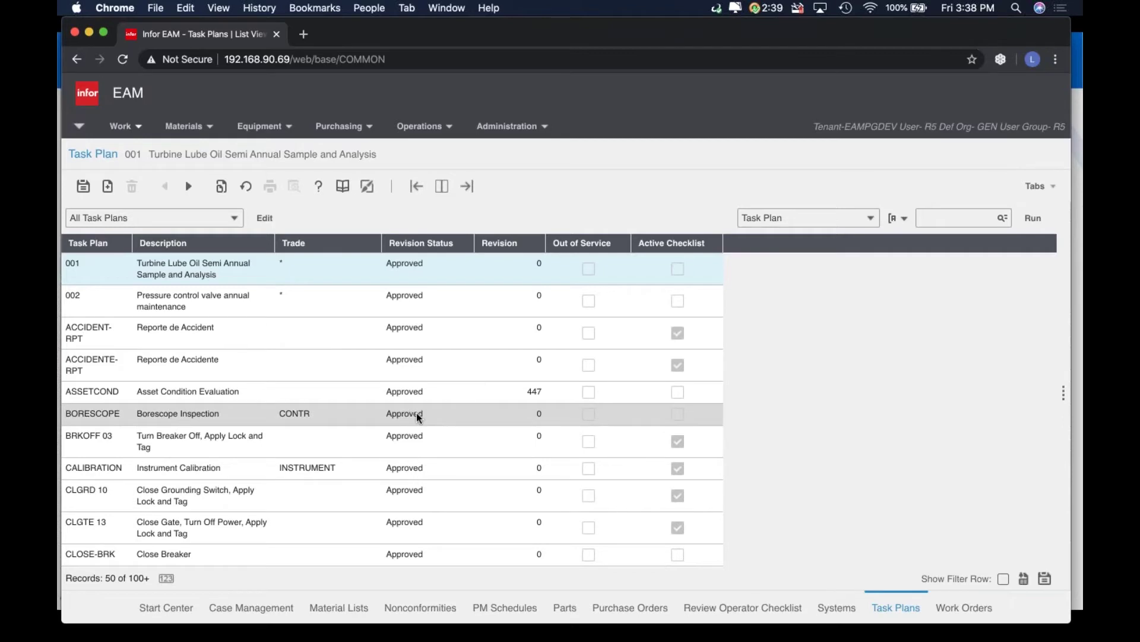
Filter task plans to Case Management Checklist = Selected and pick the TSK-CASE row
{"action": "left_click", "coordinate": [872, 223]}
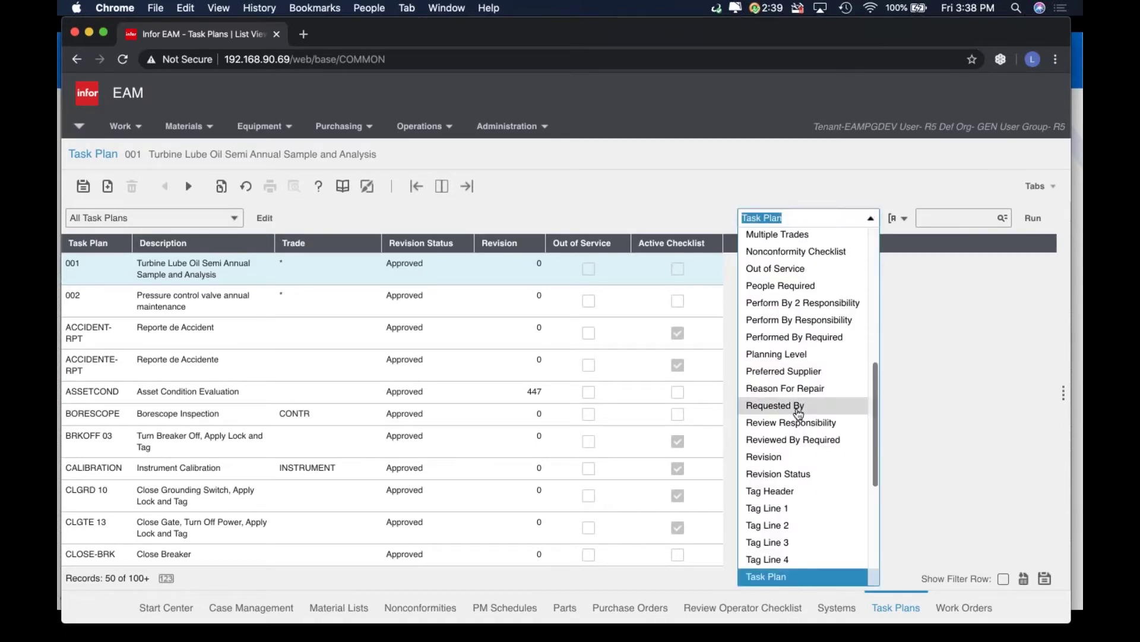
{"action": "scroll", "coordinate": [799, 414], "scroll_direction": "up", "scroll_amount": 10}
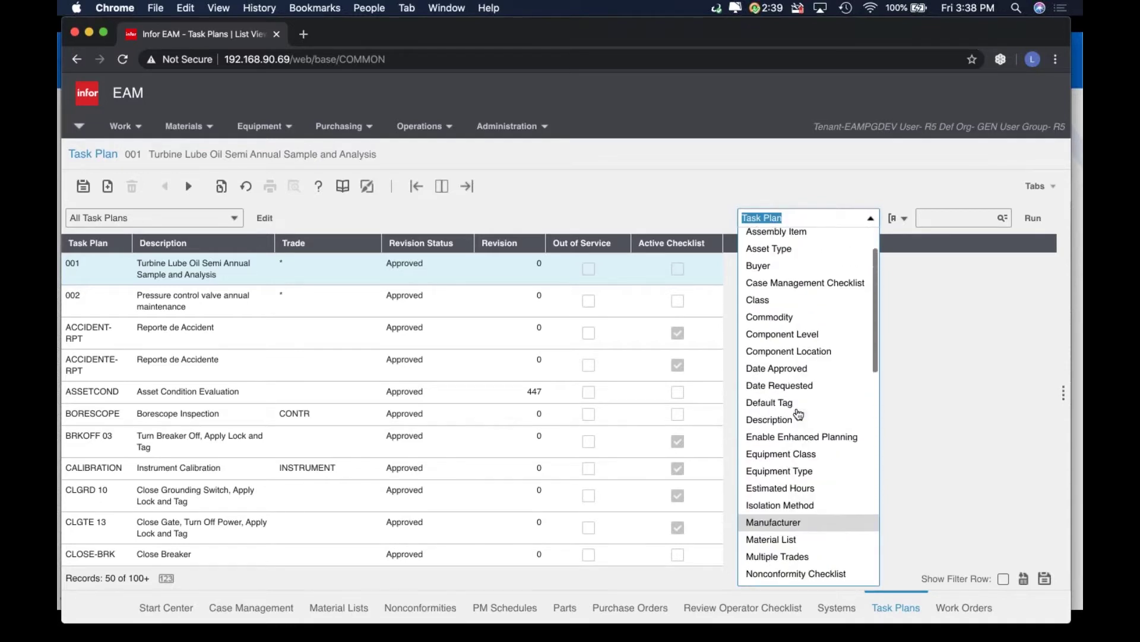
{"action": "scroll", "coordinate": [796, 415], "scroll_direction": "up", "scroll_amount": 1}
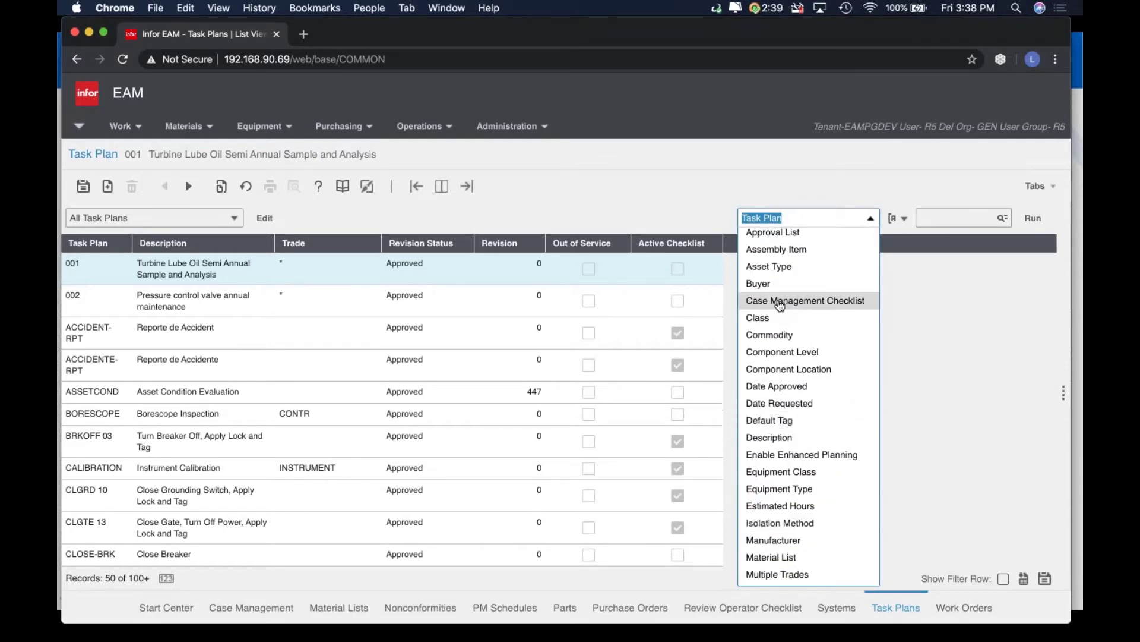
{"action": "scroll", "coordinate": [776, 306], "scroll_direction": "up", "scroll_amount": 2}
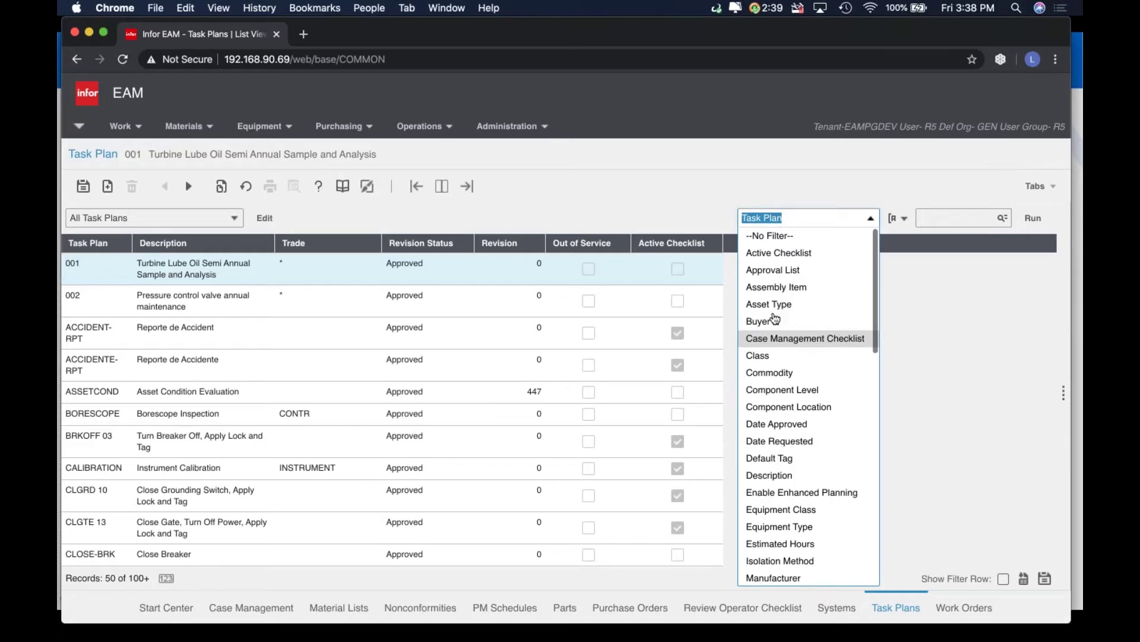
{"action": "left_click", "coordinate": [782, 341]}
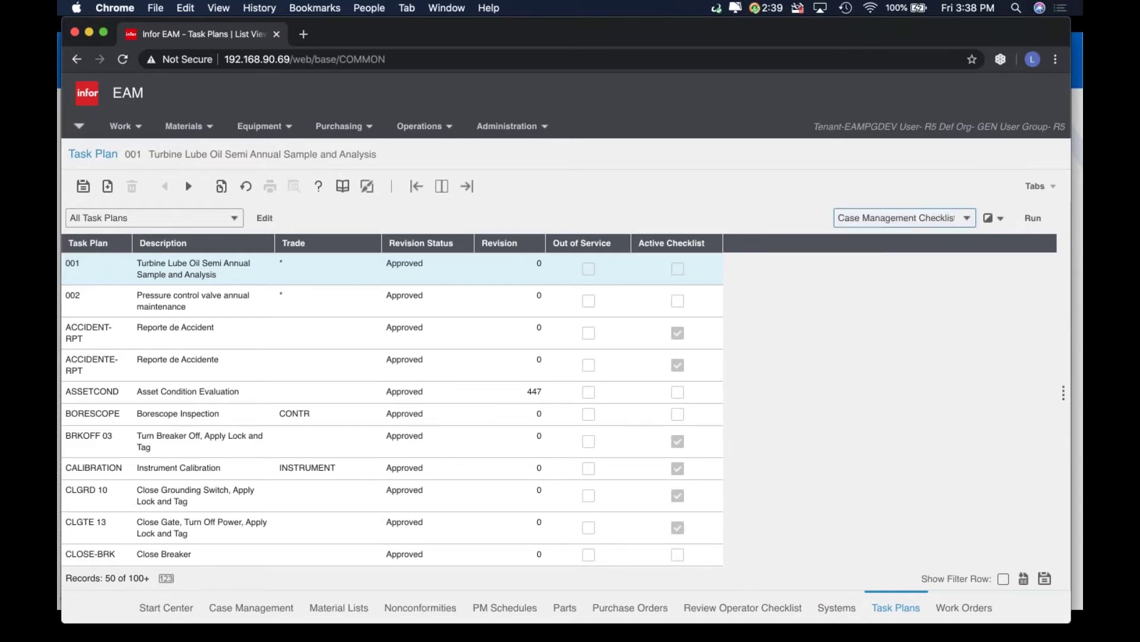
{"action": "left_click", "coordinate": [989, 219]}
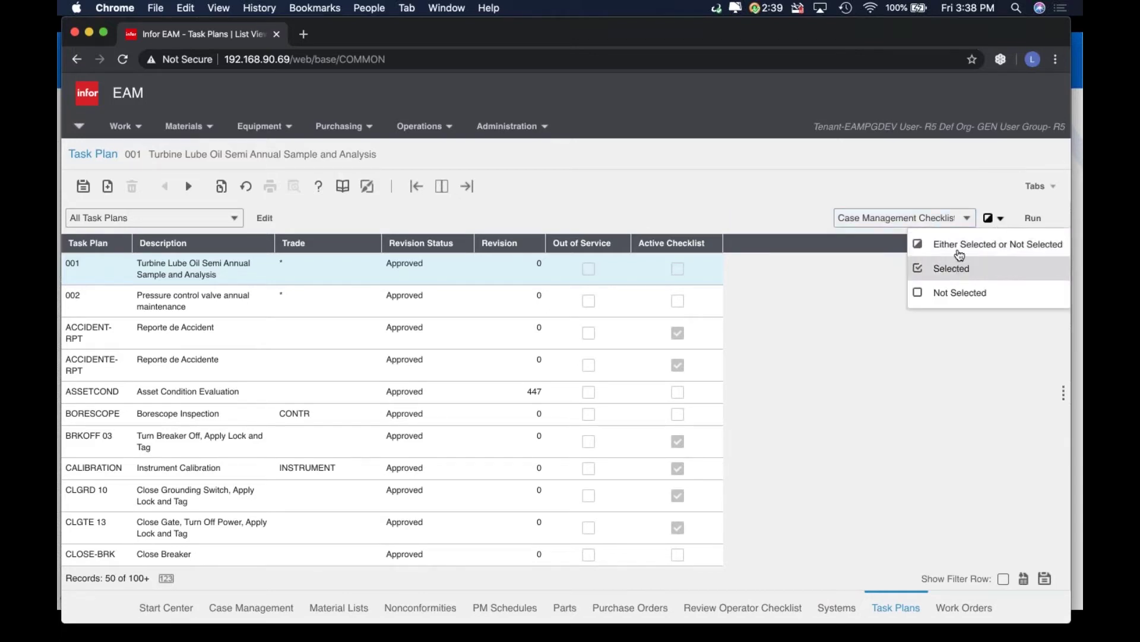
{"action": "left_click", "coordinate": [989, 218]}
{"action": "left_click", "coordinate": [990, 219]}
{"action": "left_click", "coordinate": [972, 267]}
{"action": "left_click", "coordinate": [1033, 218]}
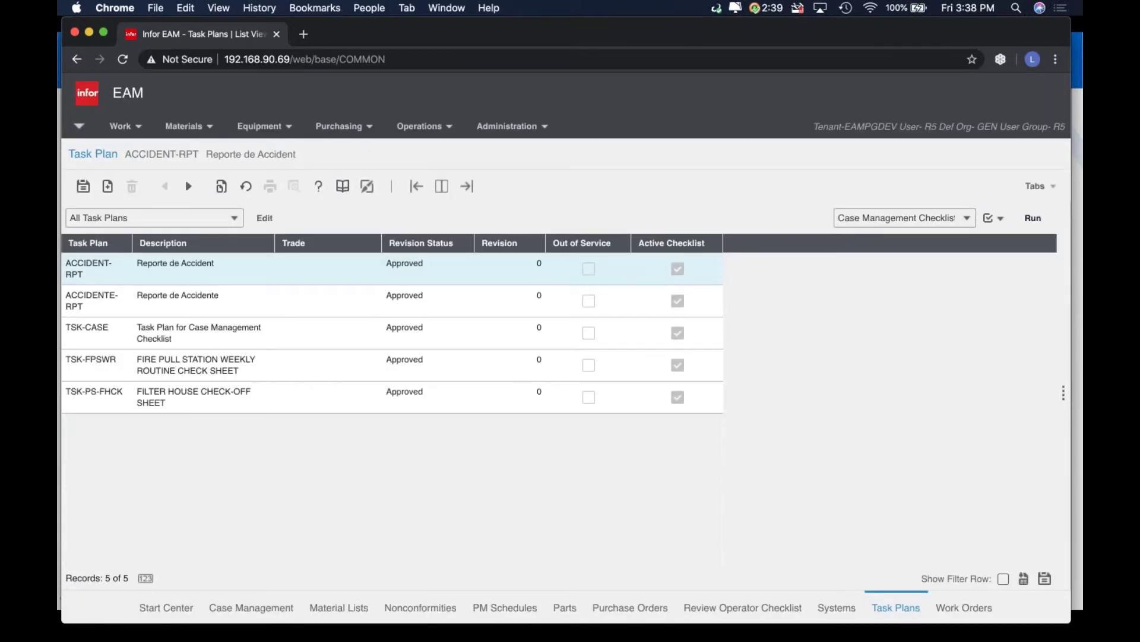
{"action": "left_click", "coordinate": [290, 341]}
Open the TSK-CASE record and inspect its code, description, Trade and Estimated Hours fields
{"action": "double_click", "coordinate": [291, 342]}
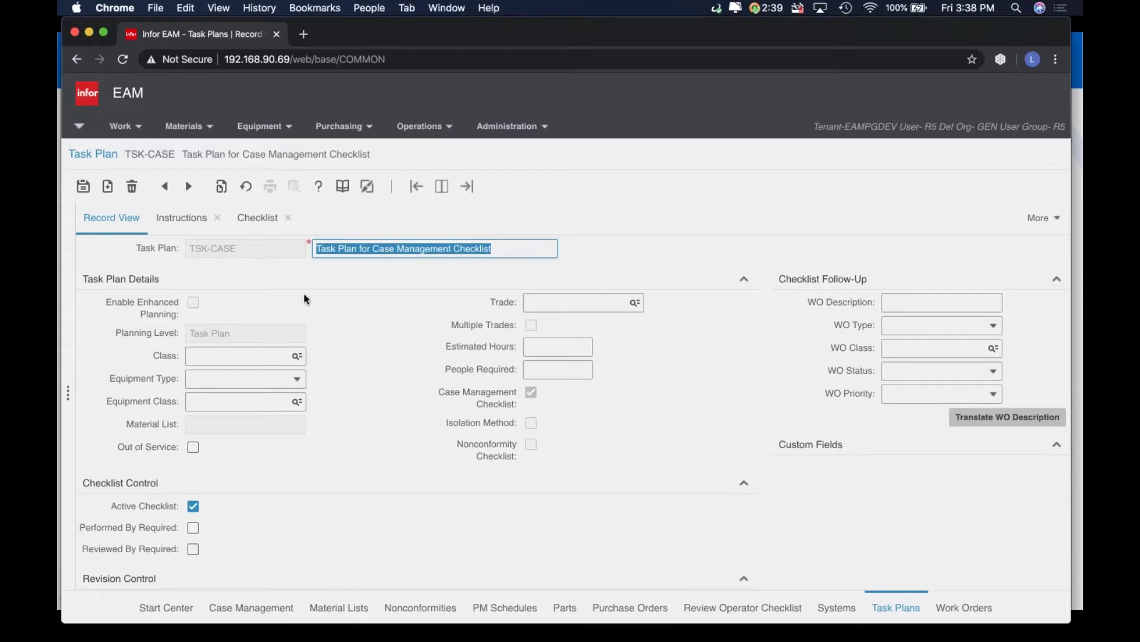
{"action": "triple_click", "coordinate": [238, 248]}
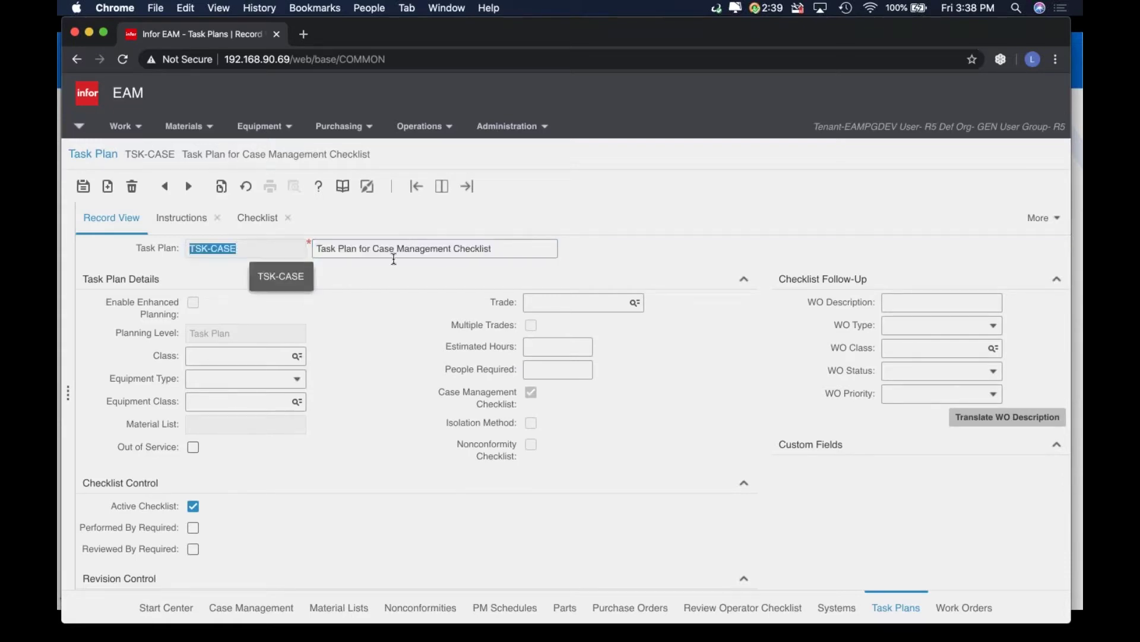
{"action": "left_click", "coordinate": [514, 253]}
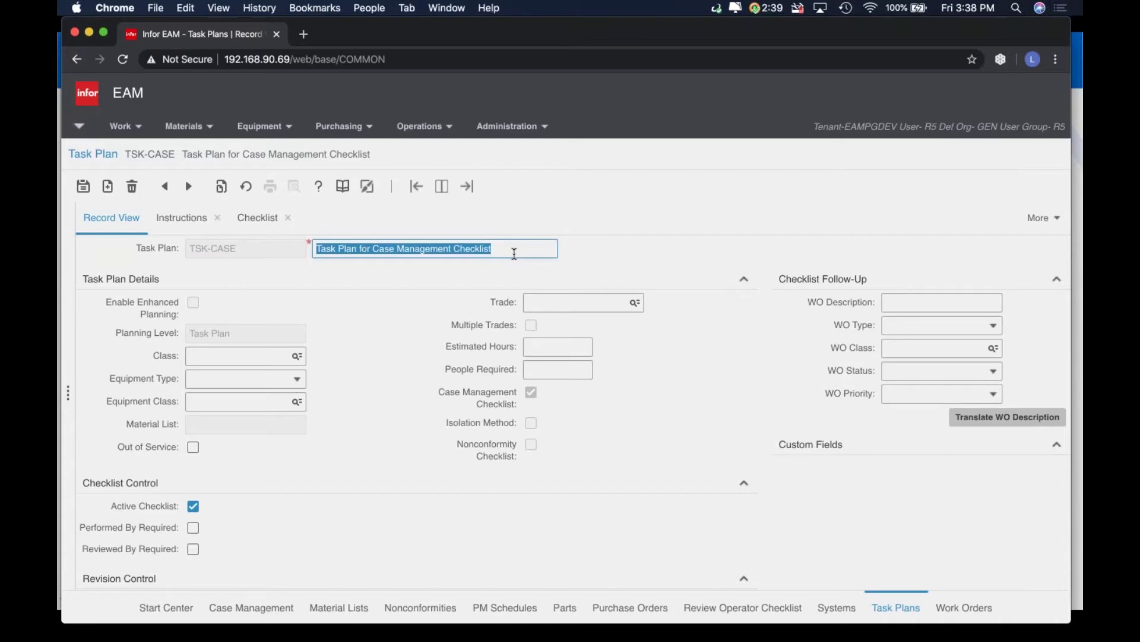
{"action": "left_click", "coordinate": [593, 307]}
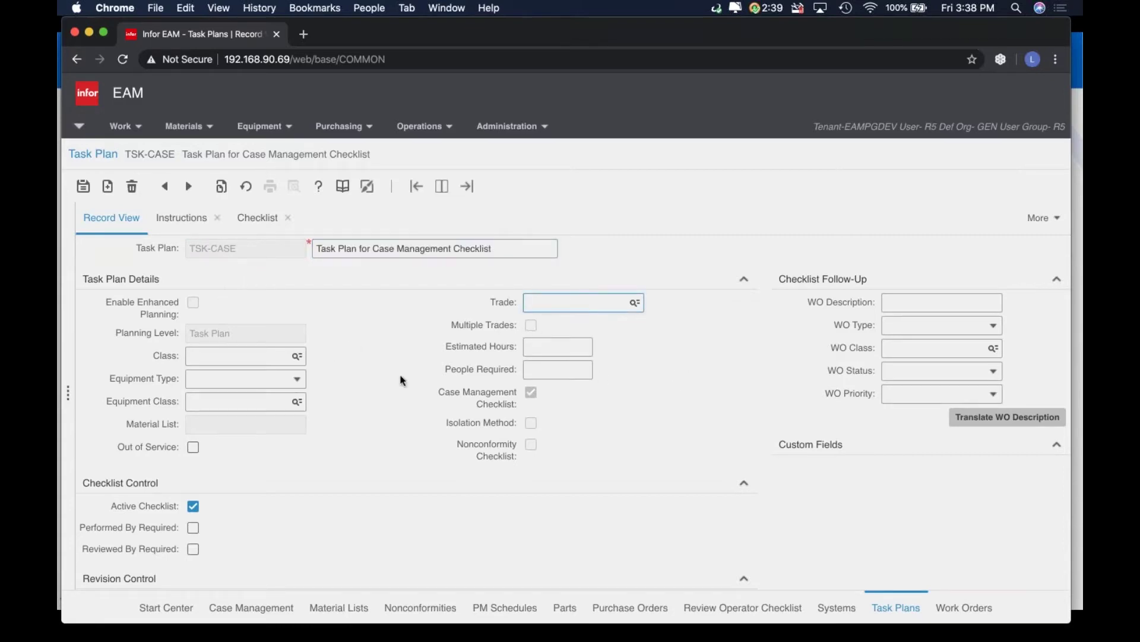
{"action": "left_click", "coordinate": [548, 344]}
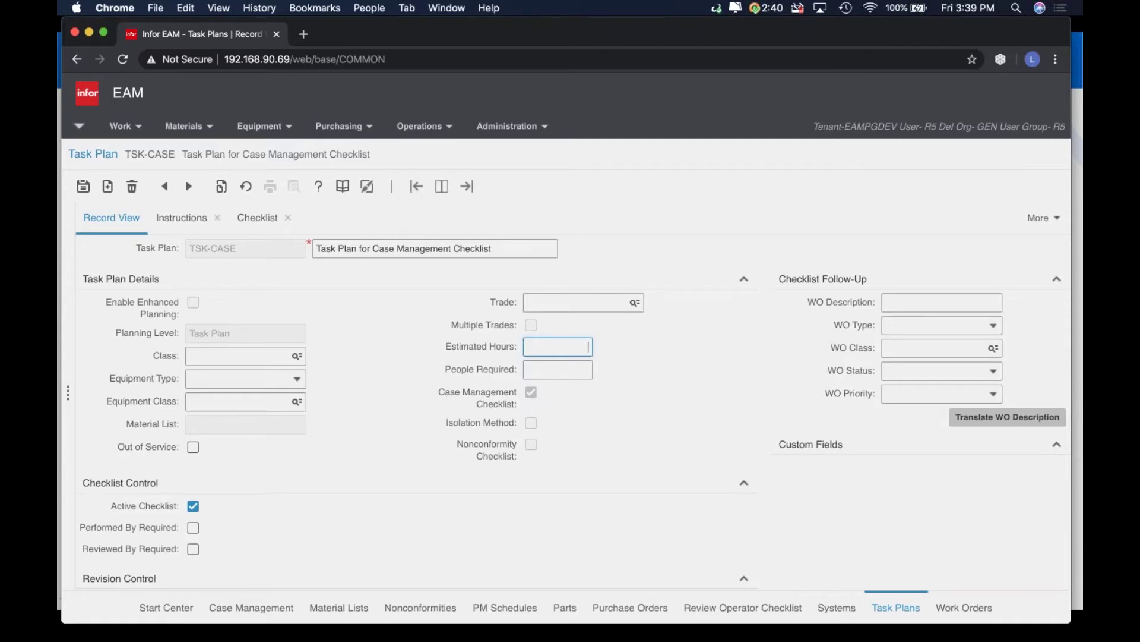
Collapse the TSK-CASE record's Revision Control section
{"action": "scroll", "coordinate": [342, 519], "scroll_direction": "down", "scroll_amount": 1}
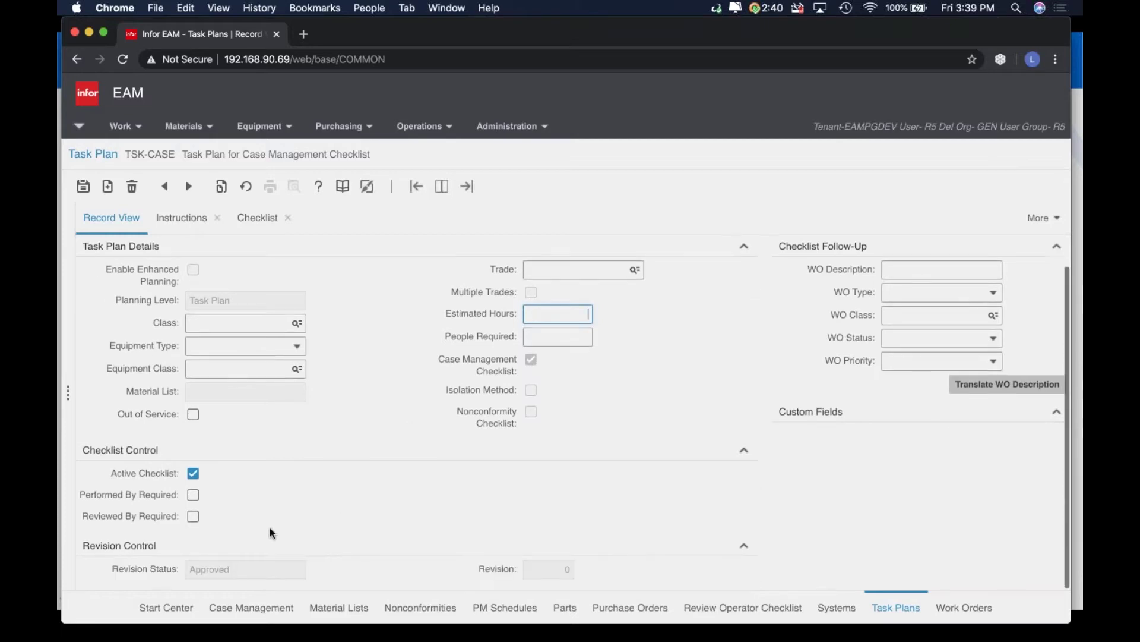
{"action": "left_click", "coordinate": [235, 546]}
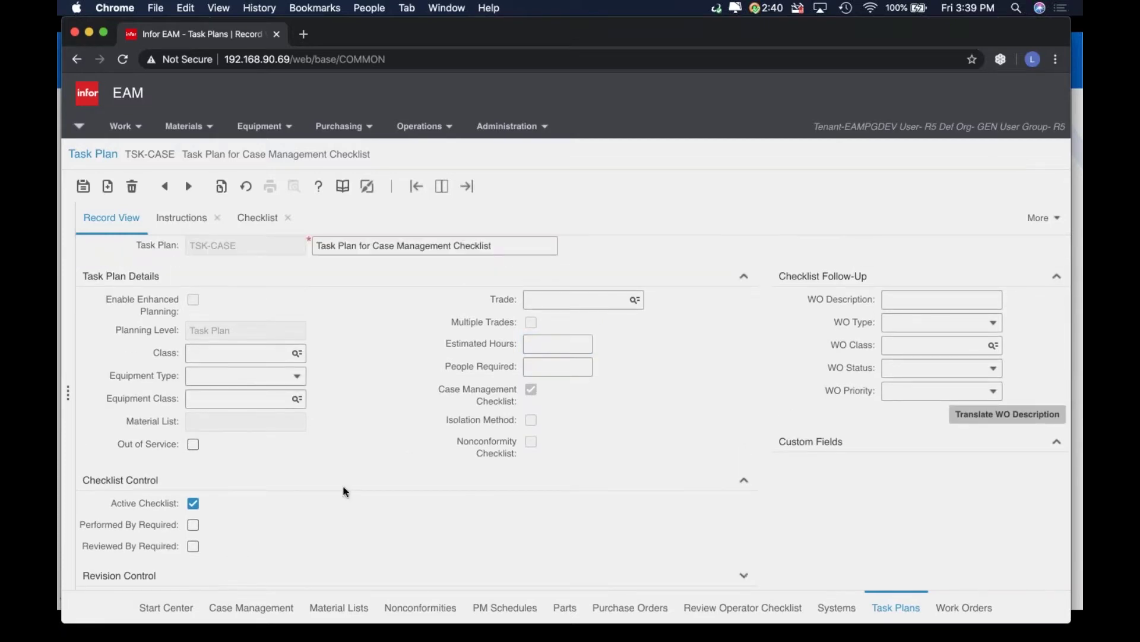
{"action": "left_click", "coordinate": [256, 578]}
Check TSK-CASE instructions, then view its checklist: 'Everyone is safe' and 'Is there any spill'
{"action": "left_click", "coordinate": [181, 218]}
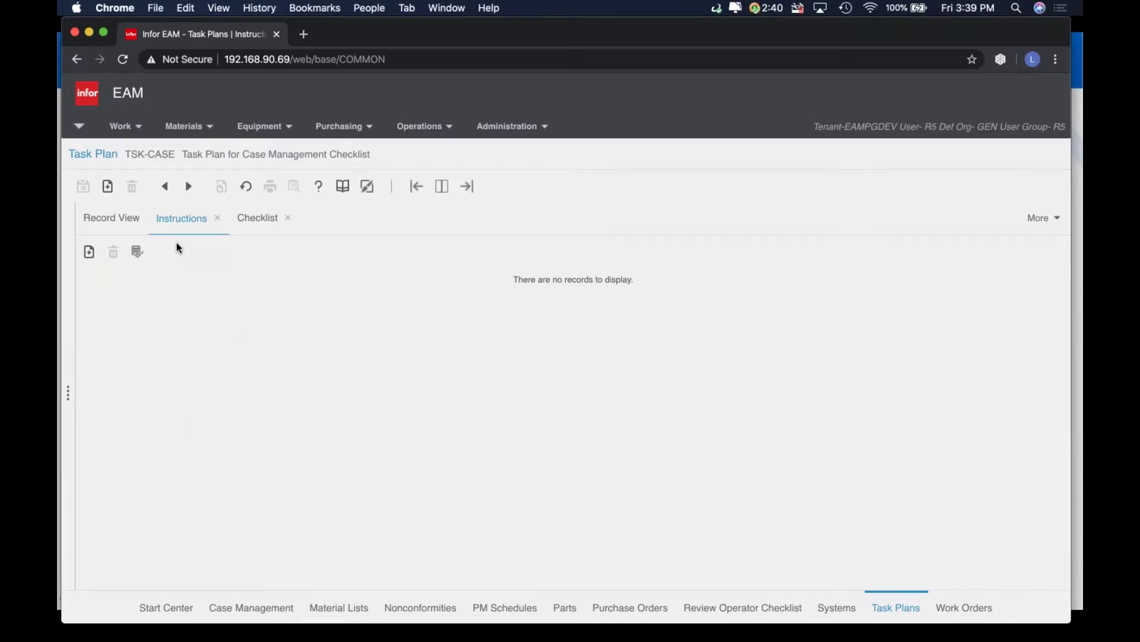
{"action": "left_click", "coordinate": [250, 223]}
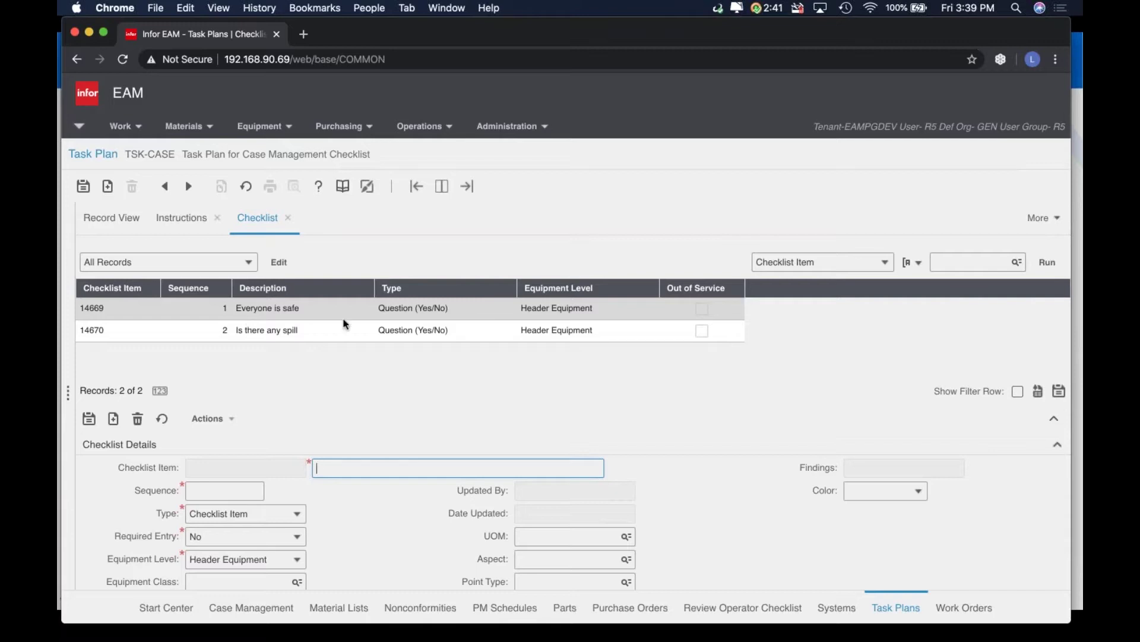
Review checklist item 14670 'Is there any spill', then start a new item and list its types
{"action": "scroll", "coordinate": [389, 508], "scroll_direction": "down", "scroll_amount": 1}
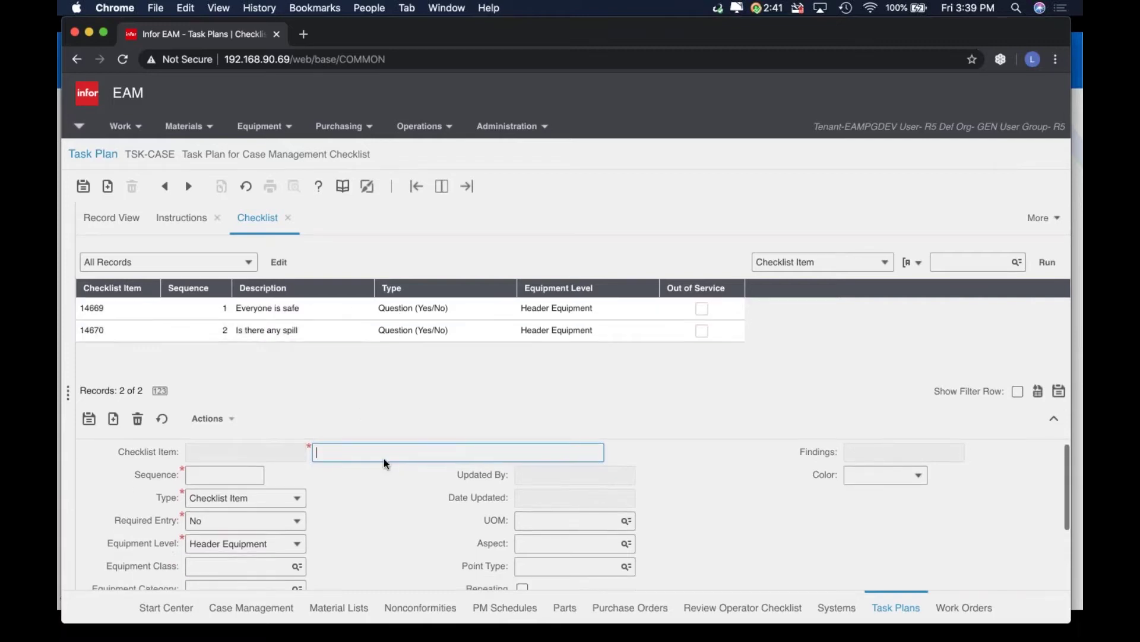
{"action": "left_click", "coordinate": [387, 331]}
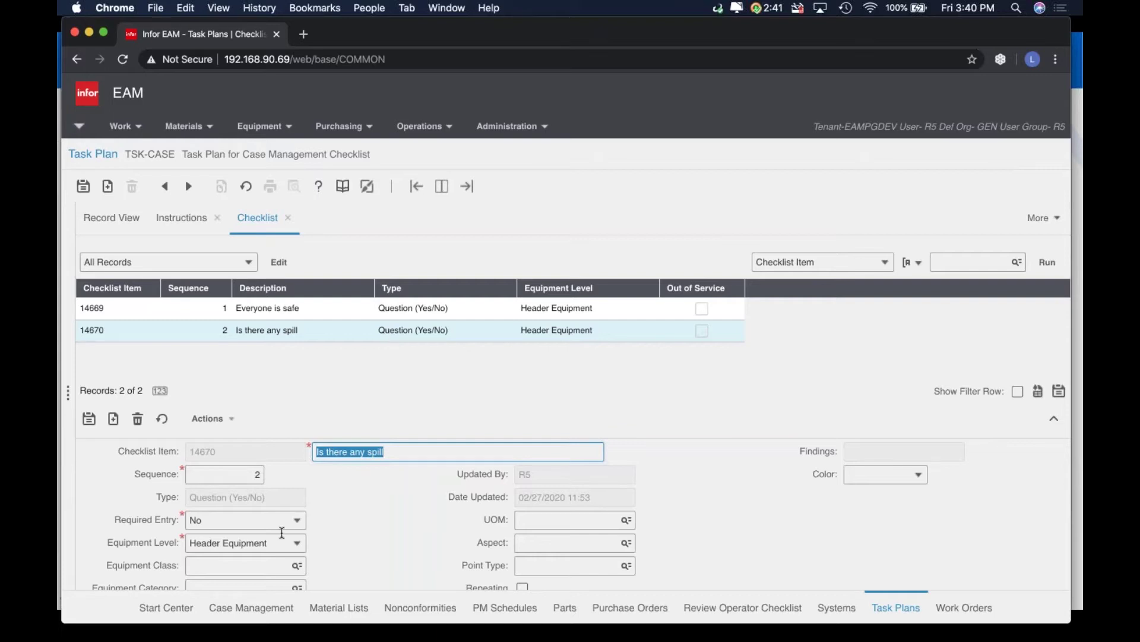
{"action": "left_click", "coordinate": [114, 423]}
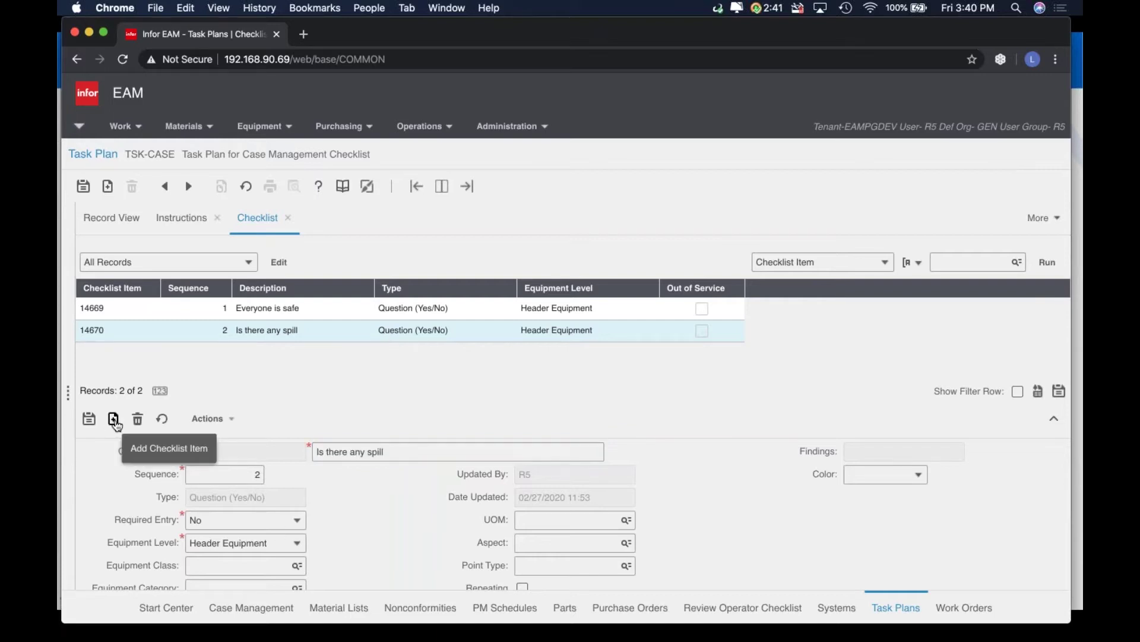
{"action": "left_click", "coordinate": [297, 499]}
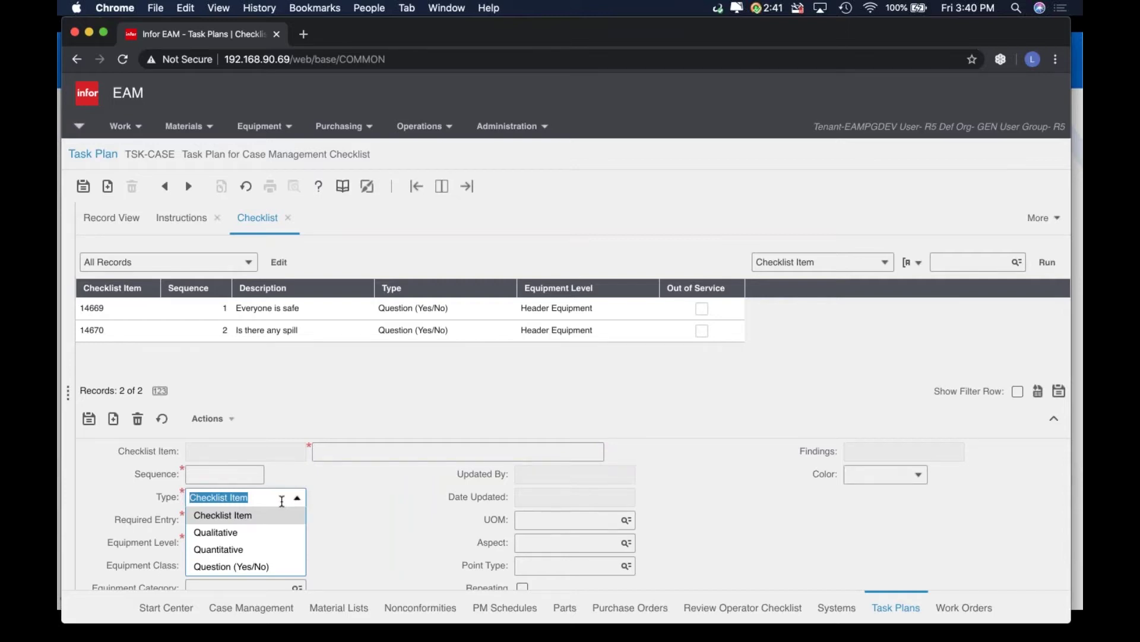
{"action": "left_click", "coordinate": [564, 521]}
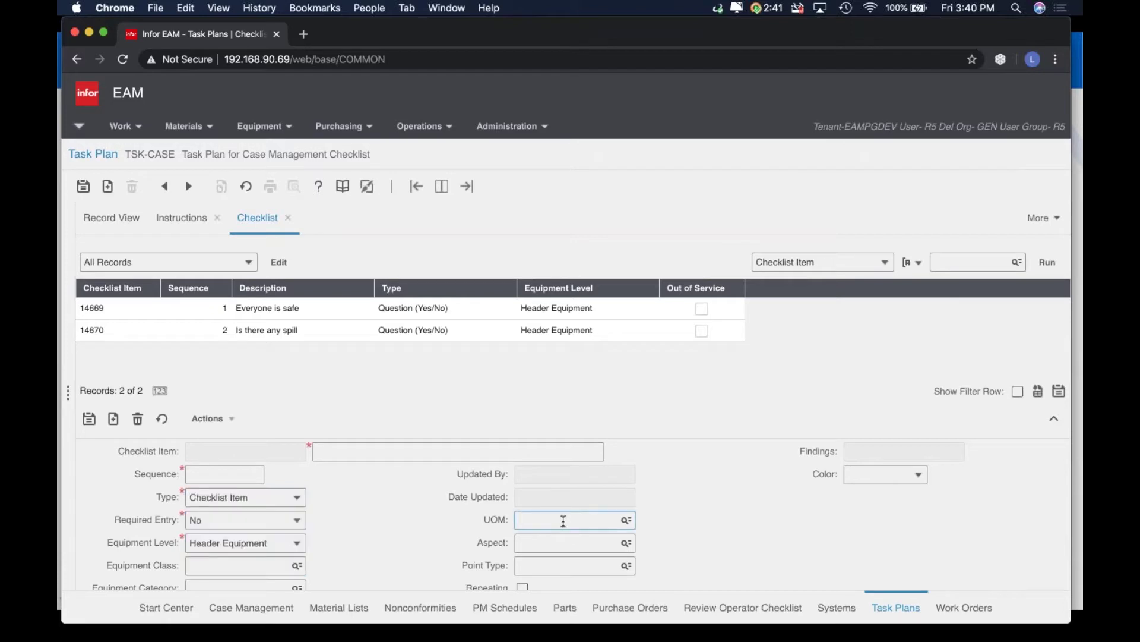
{"action": "left_click", "coordinate": [297, 497]}
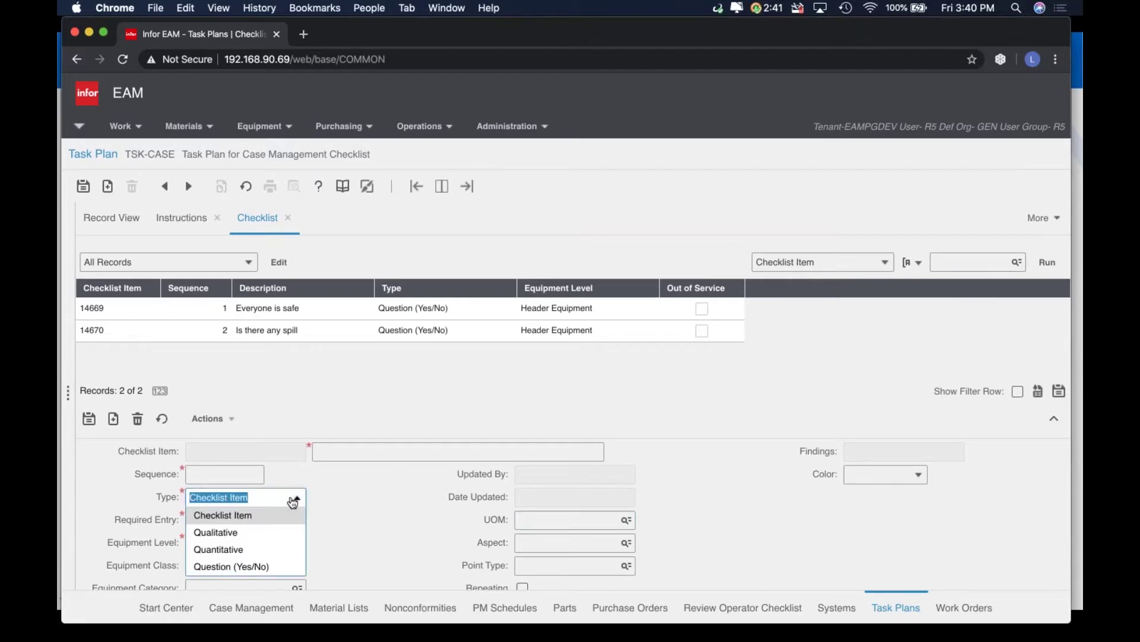
{"action": "left_click", "coordinate": [230, 535]}
{"action": "left_click", "coordinate": [873, 451]}
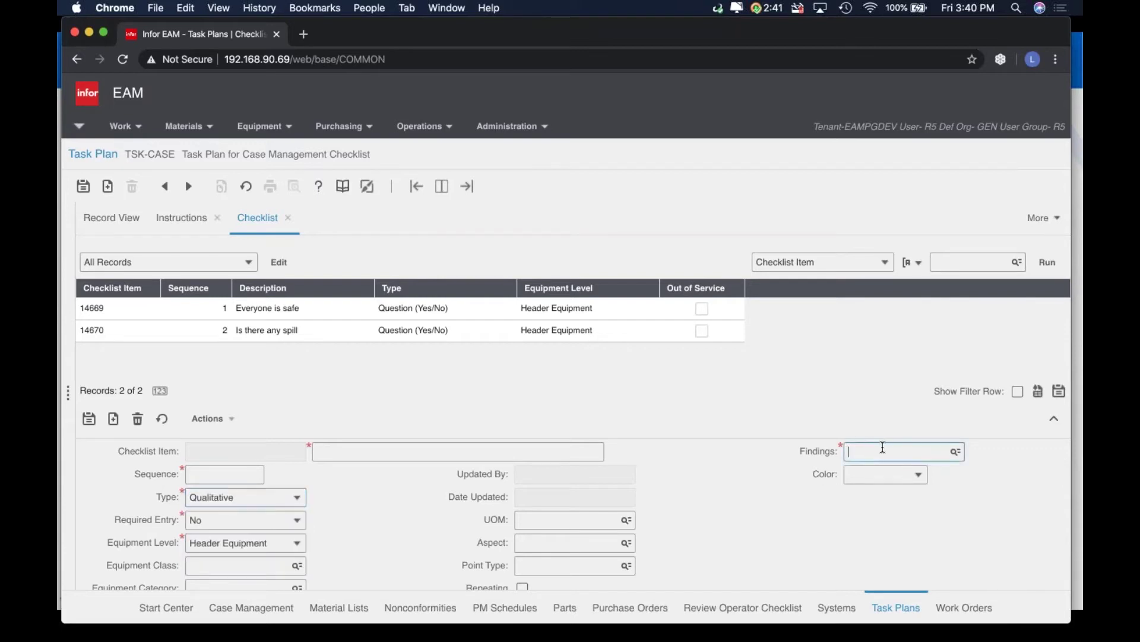
{"action": "left_click", "coordinate": [955, 452]}
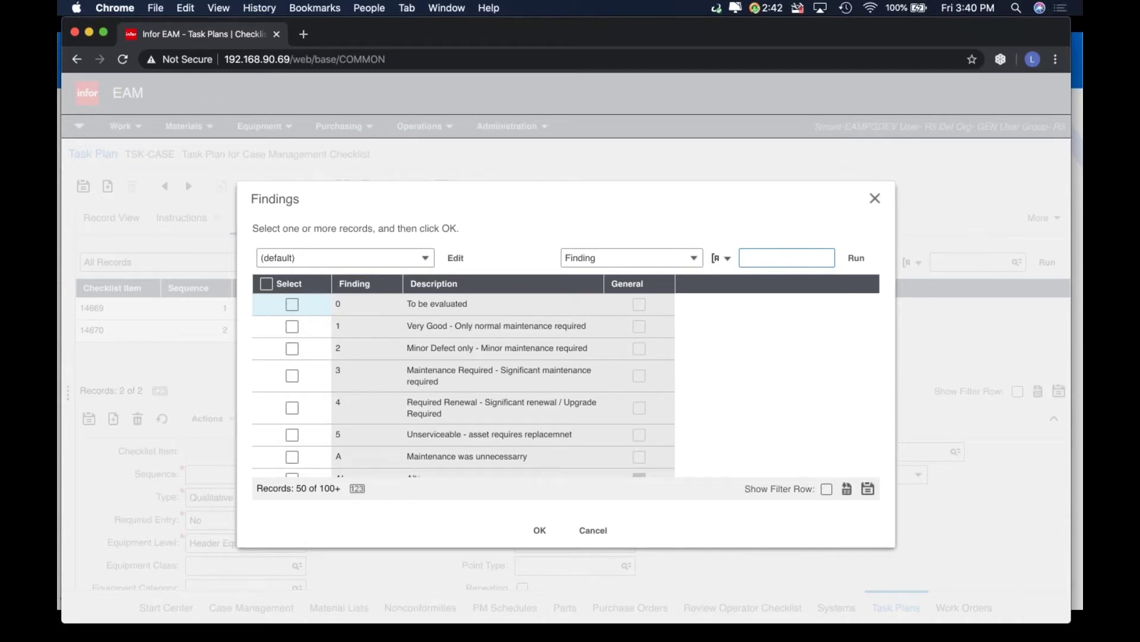
{"action": "left_click", "coordinate": [594, 532]}
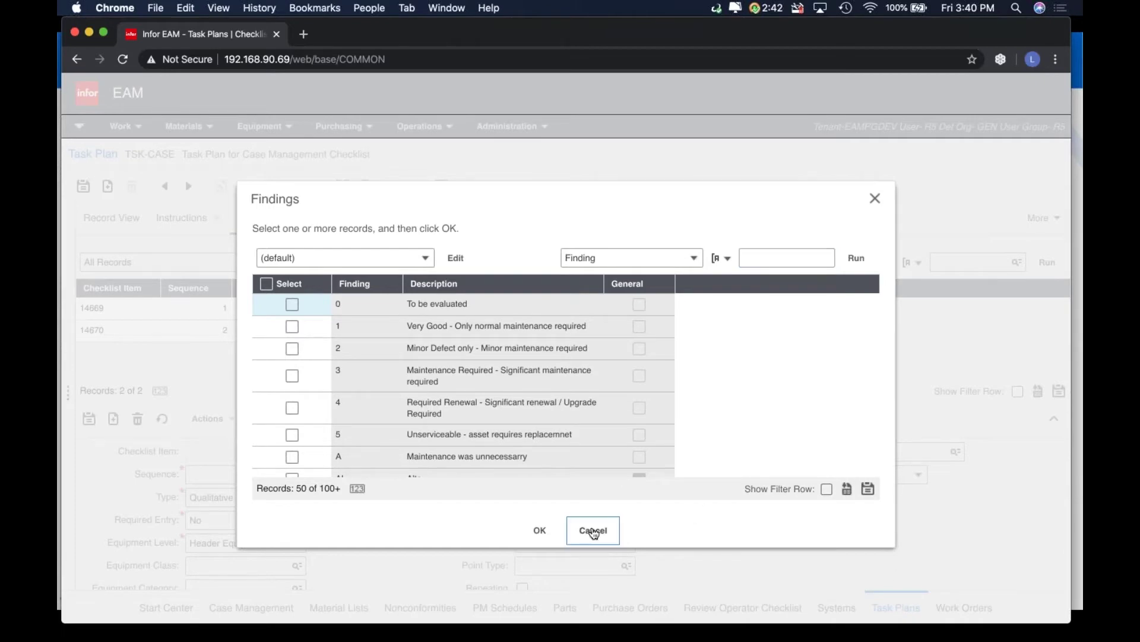
{"action": "scroll", "coordinate": [295, 484], "scroll_direction": "down", "scroll_amount": 2}
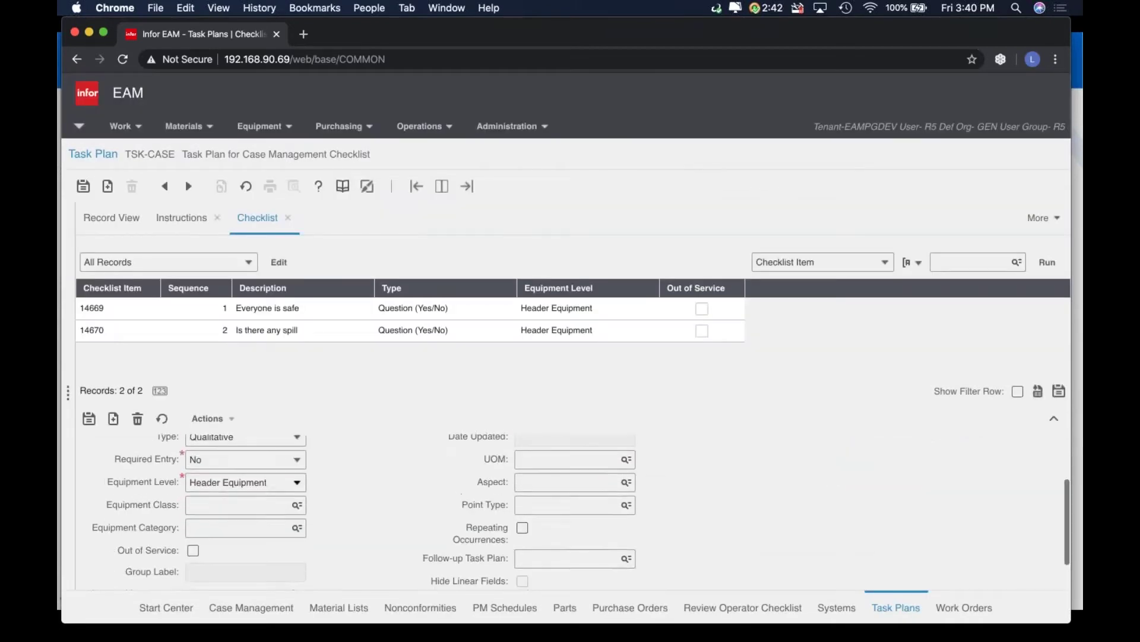
{"action": "left_click", "coordinate": [295, 482]}
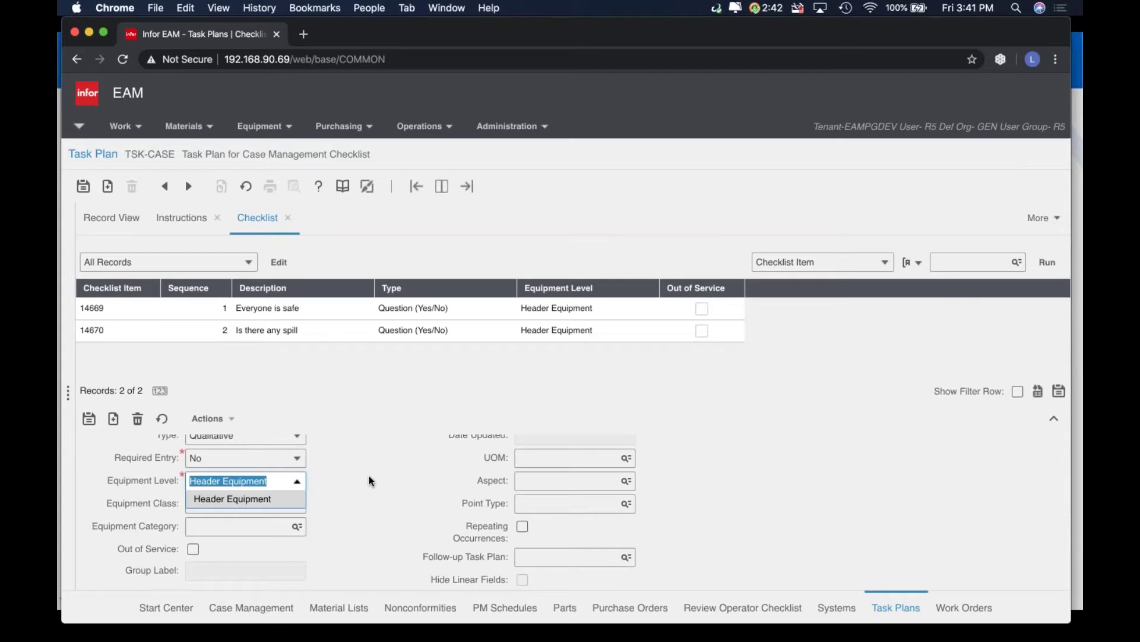
{"action": "left_click", "coordinate": [606, 555]}
{"action": "left_click", "coordinate": [627, 556]}
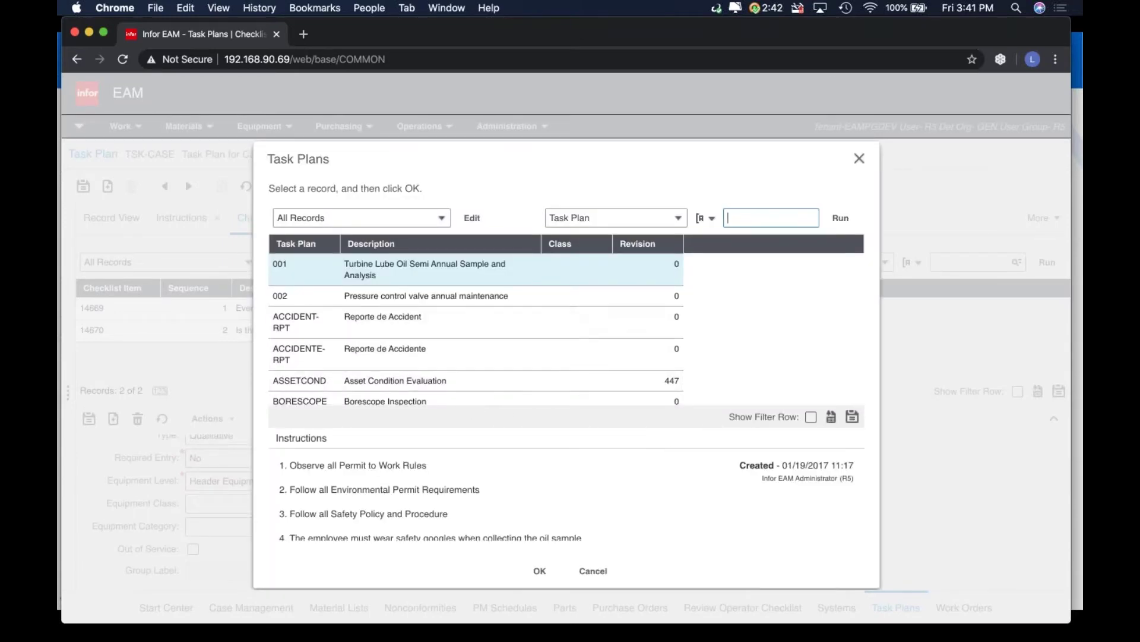
{"action": "left_click", "coordinate": [384, 327]}
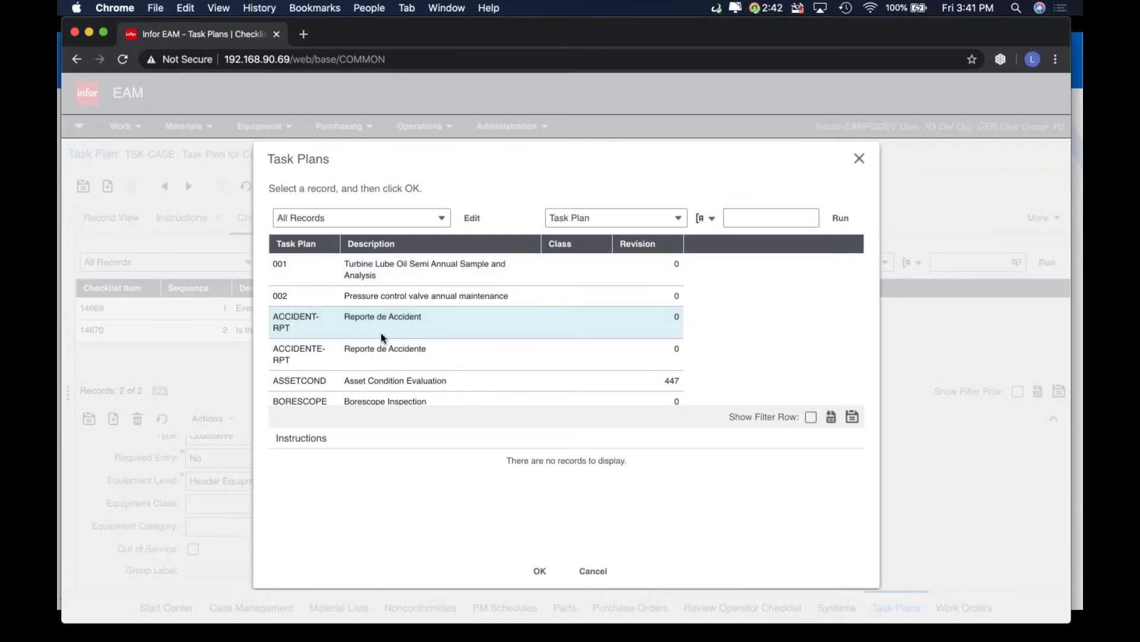
{"action": "left_click", "coordinate": [593, 571]}
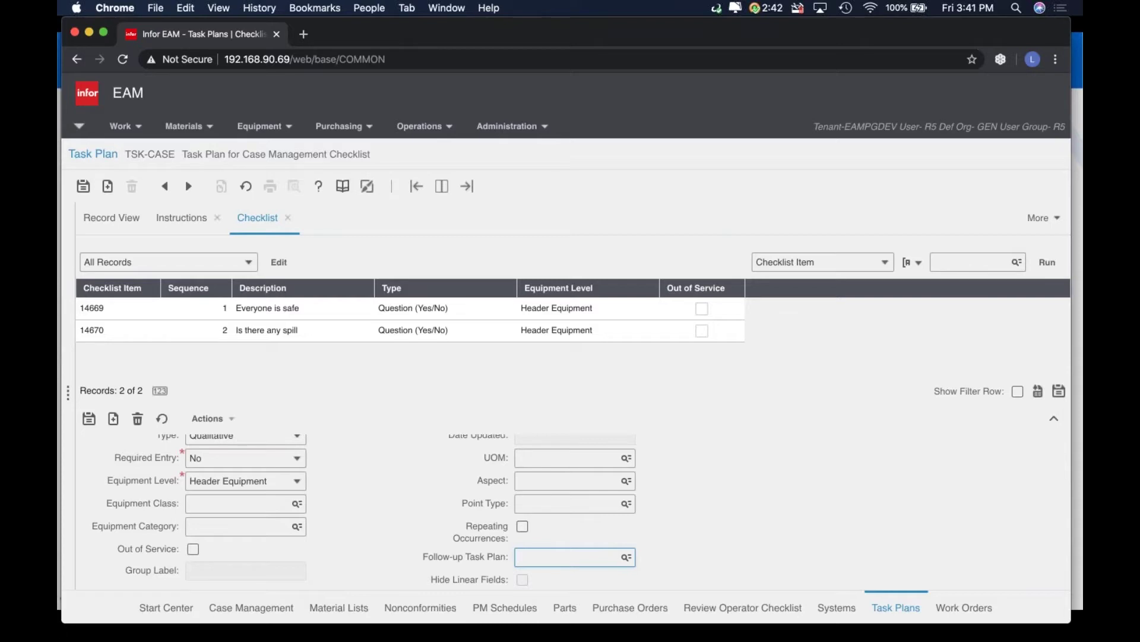
Load checklist item 14670, 'Is there any spill', back into the details form
{"action": "left_click", "coordinate": [383, 329]}
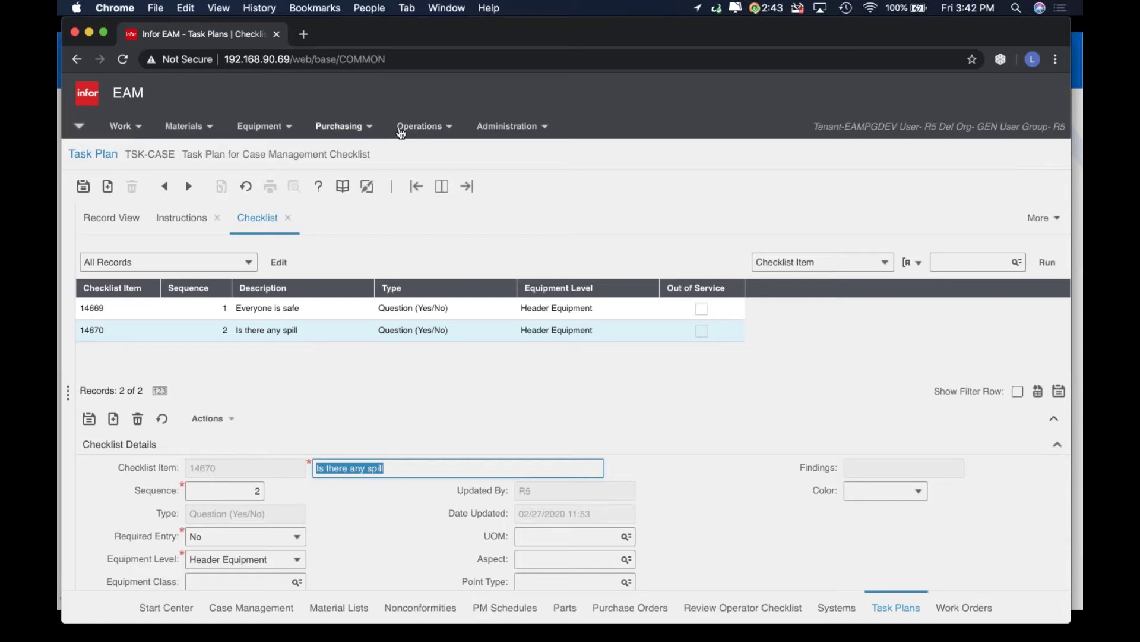
Go to Operations > Case Management for a blank Safety/Security case record
{"action": "left_click", "coordinate": [423, 127]}
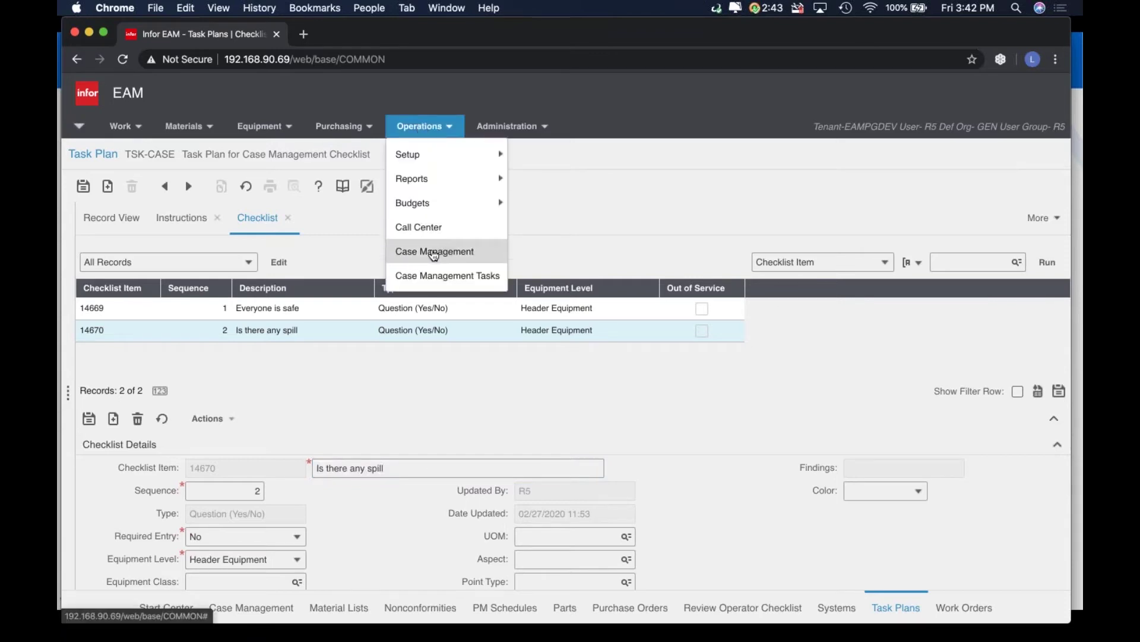
{"action": "left_click", "coordinate": [434, 253]}
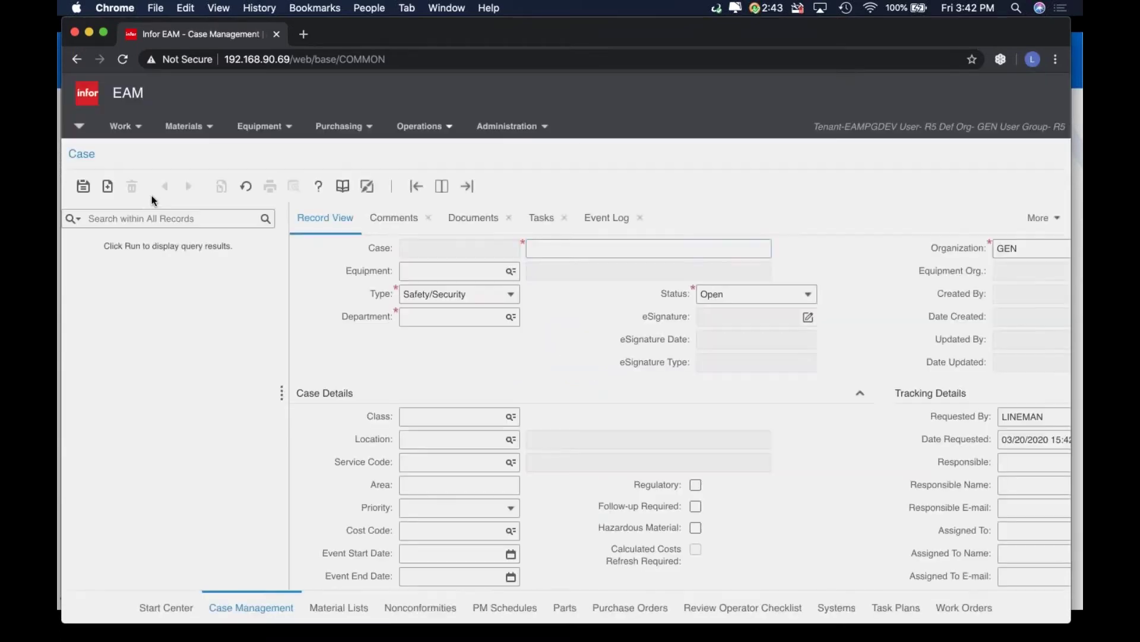
Search for case 10005 and examine its number, description ERROR PLC RACK ERROR and equipment KKS-11
{"action": "left_click", "coordinate": [149, 213]}
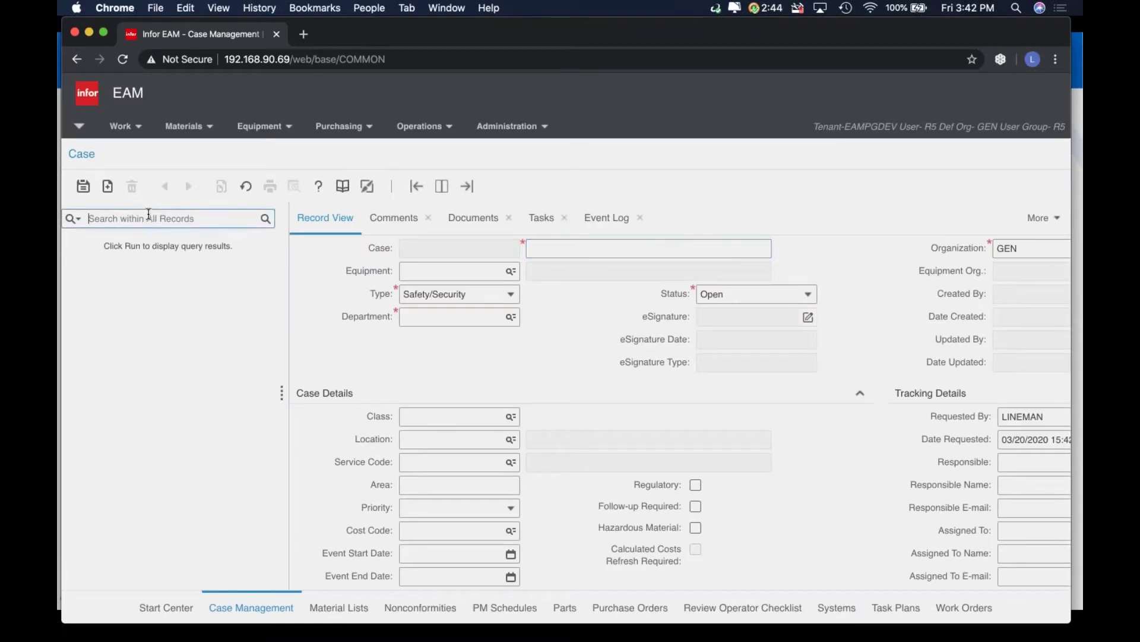
{"action": "type", "text": "10005"}
{"action": "key", "text": "Return"}
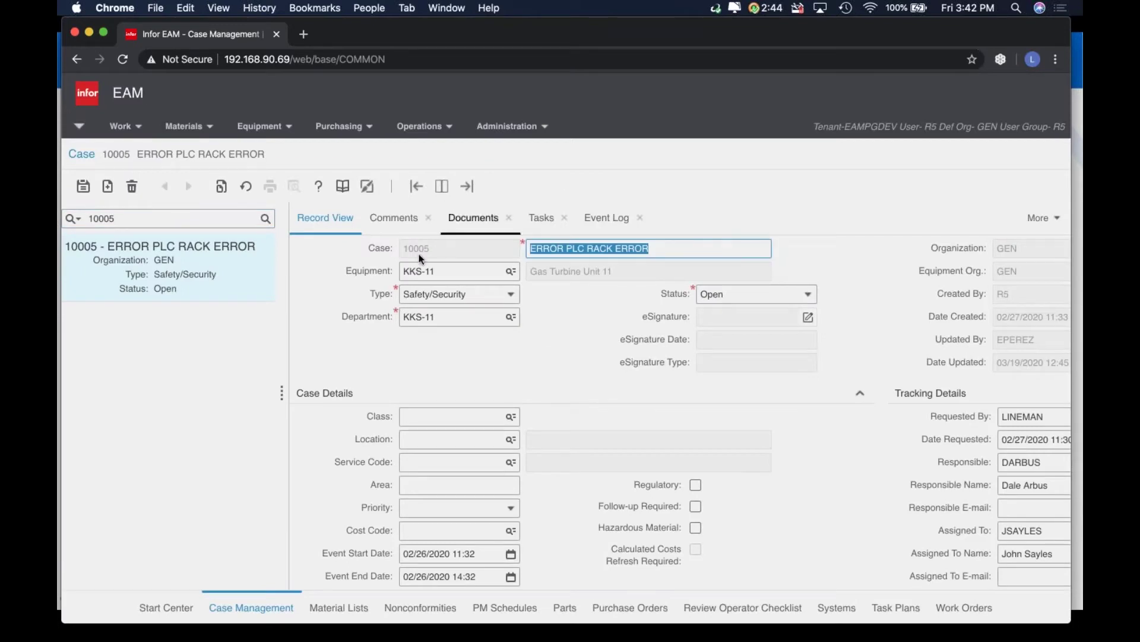
{"action": "double_click", "coordinate": [454, 248]}
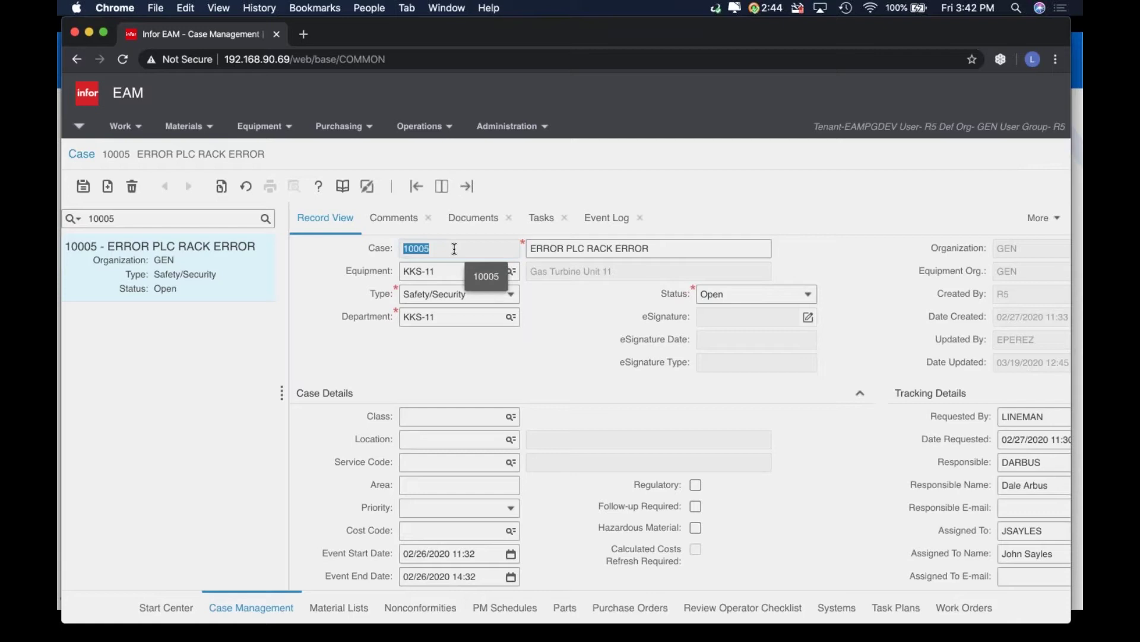
{"action": "left_click", "coordinate": [696, 250]}
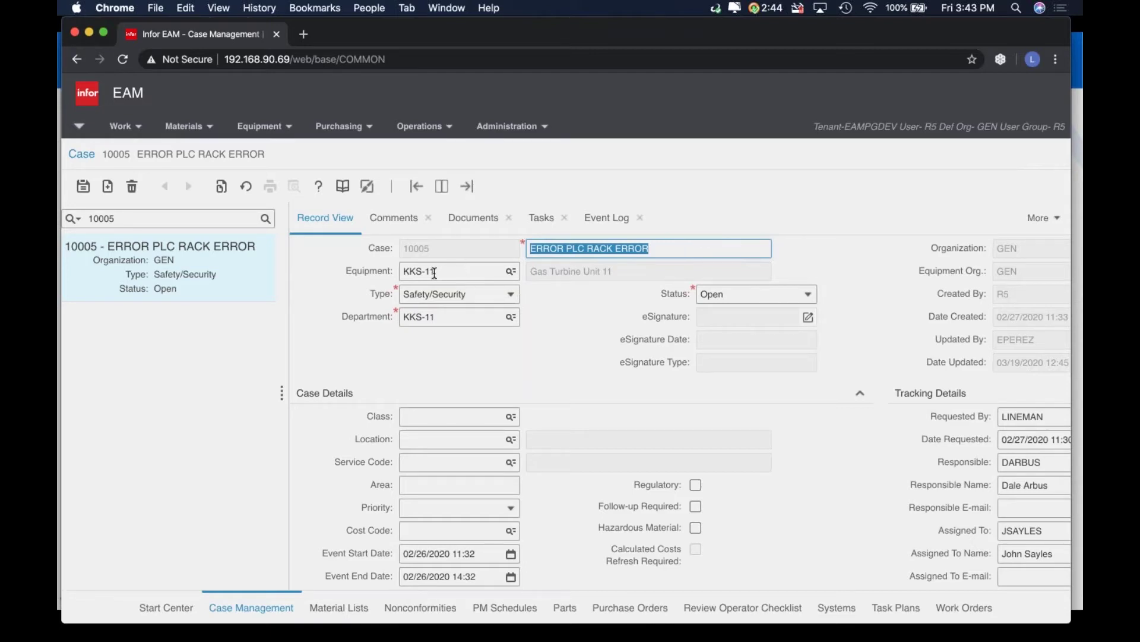
{"action": "left_click", "coordinate": [403, 271]}
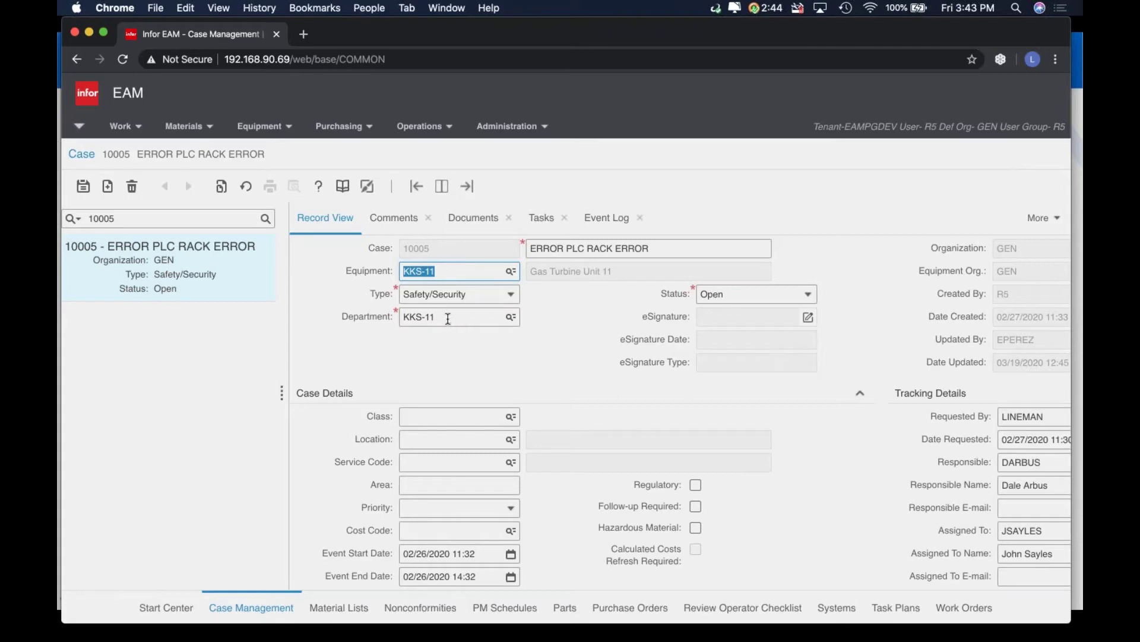
{"action": "left_click", "coordinate": [482, 322]}
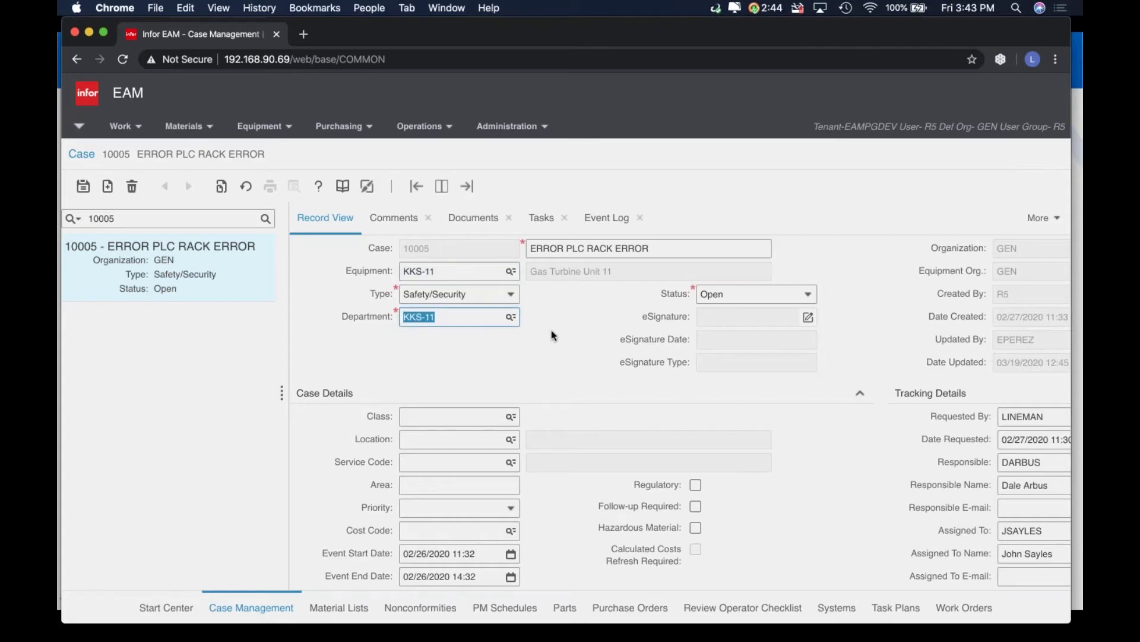
{"action": "left_click", "coordinate": [516, 297]}
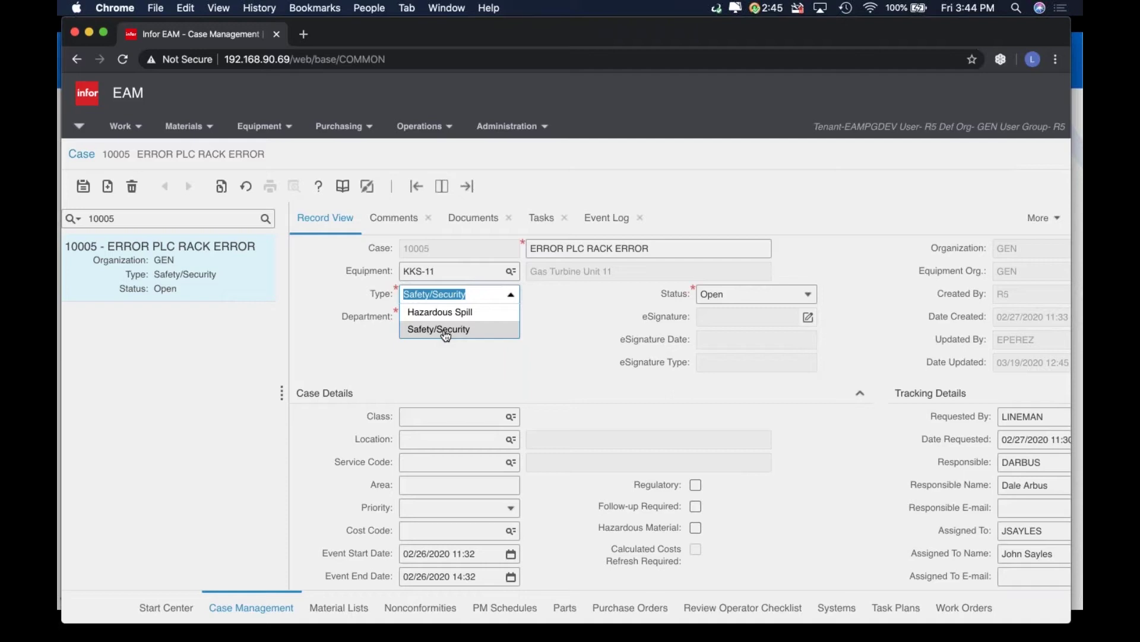
{"action": "left_click", "coordinate": [641, 341]}
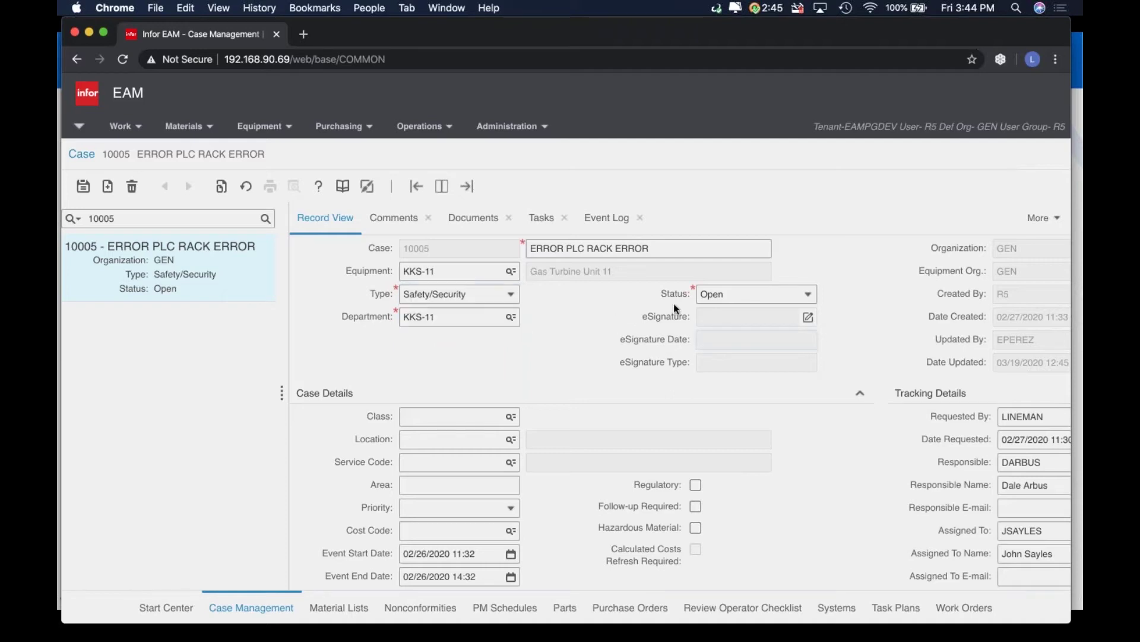
{"action": "left_click", "coordinate": [809, 296]}
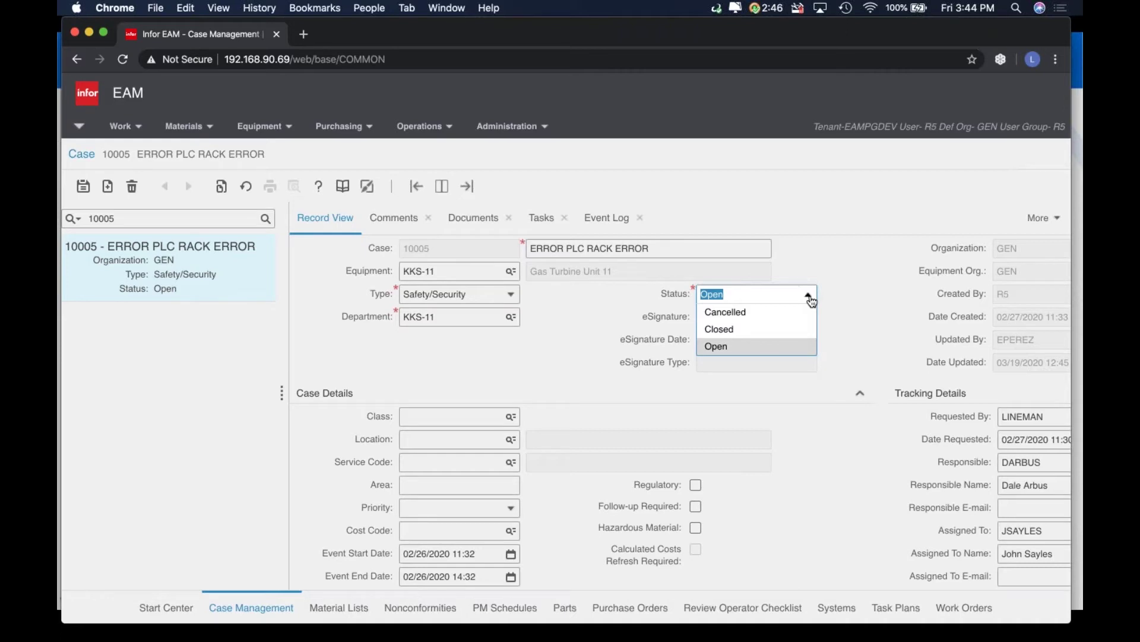
{"action": "left_click", "coordinate": [601, 373]}
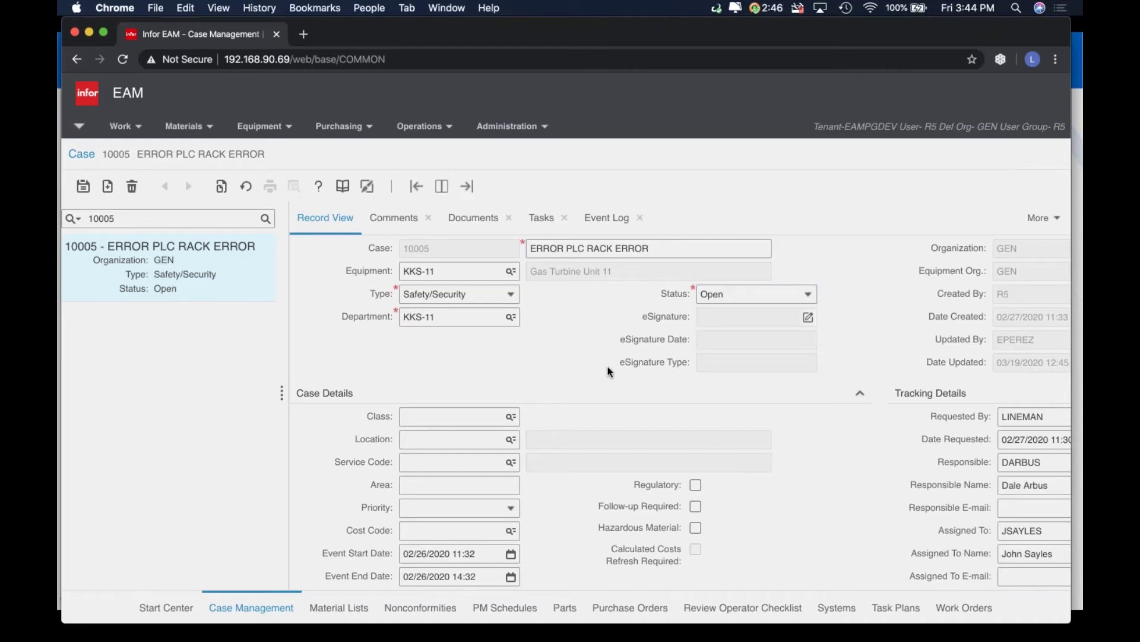
{"action": "scroll", "coordinate": [607, 372], "scroll_direction": "down", "scroll_amount": 5}
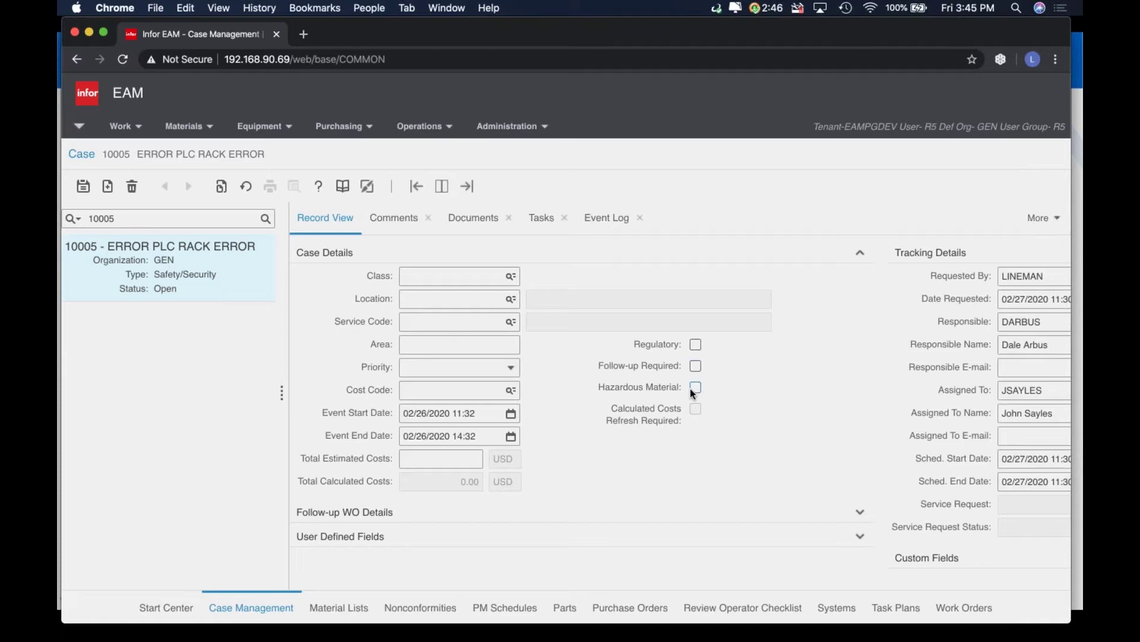
{"action": "left_click", "coordinate": [447, 392]}
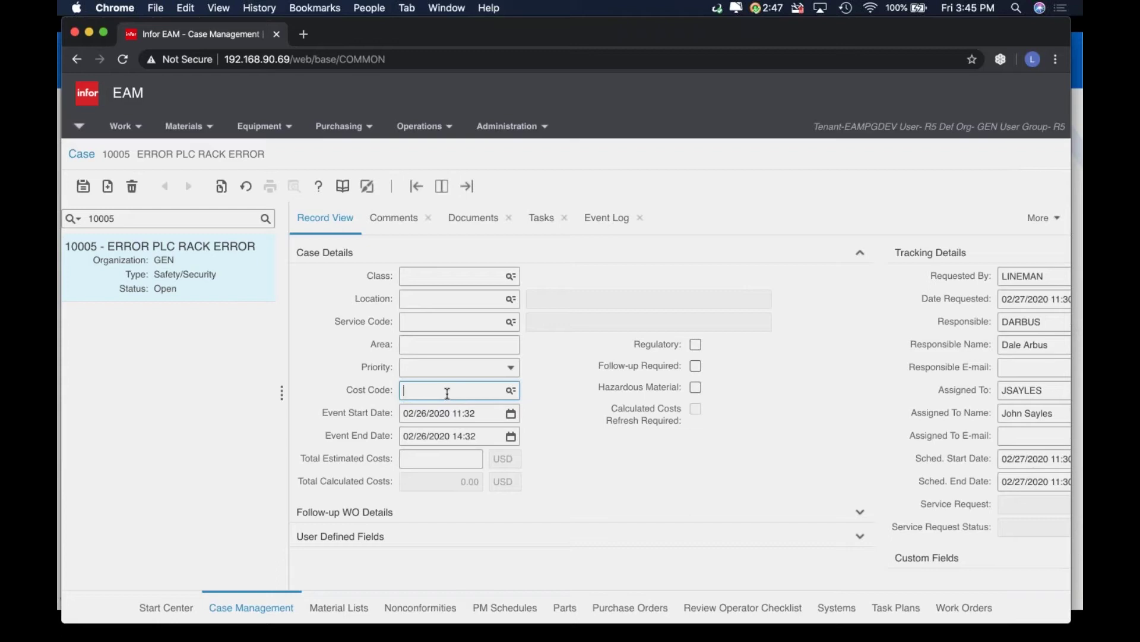
In the follow-up work order details, keep WO Type Corrective Maintenance and leave Task Plan blank
{"action": "left_click", "coordinate": [462, 516]}
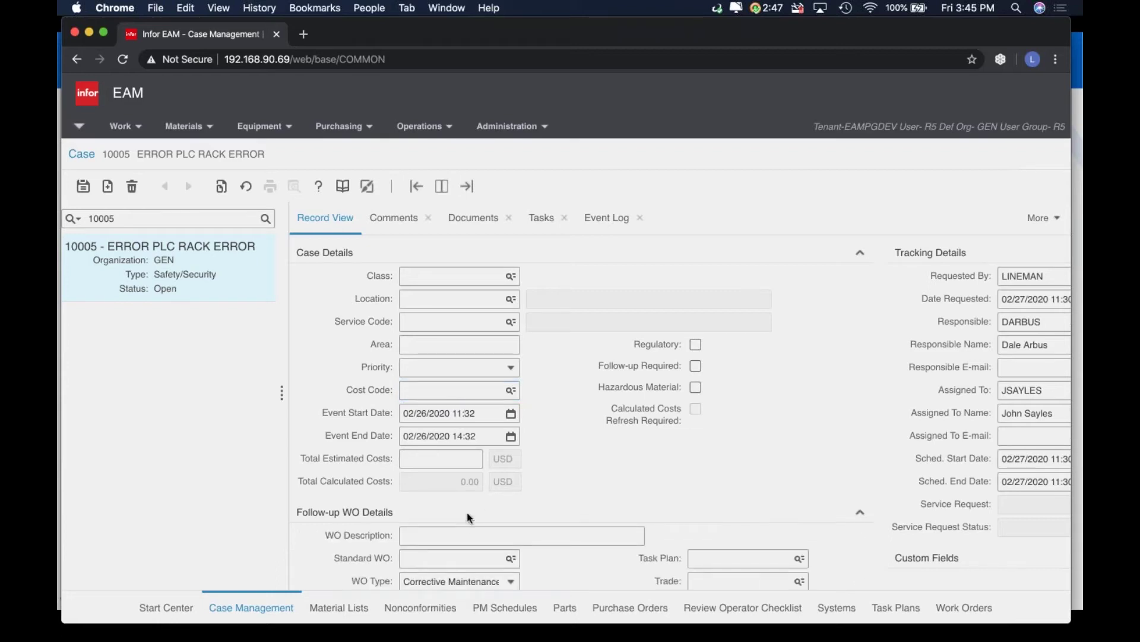
{"action": "scroll", "coordinate": [496, 494], "scroll_direction": "down", "scroll_amount": 3}
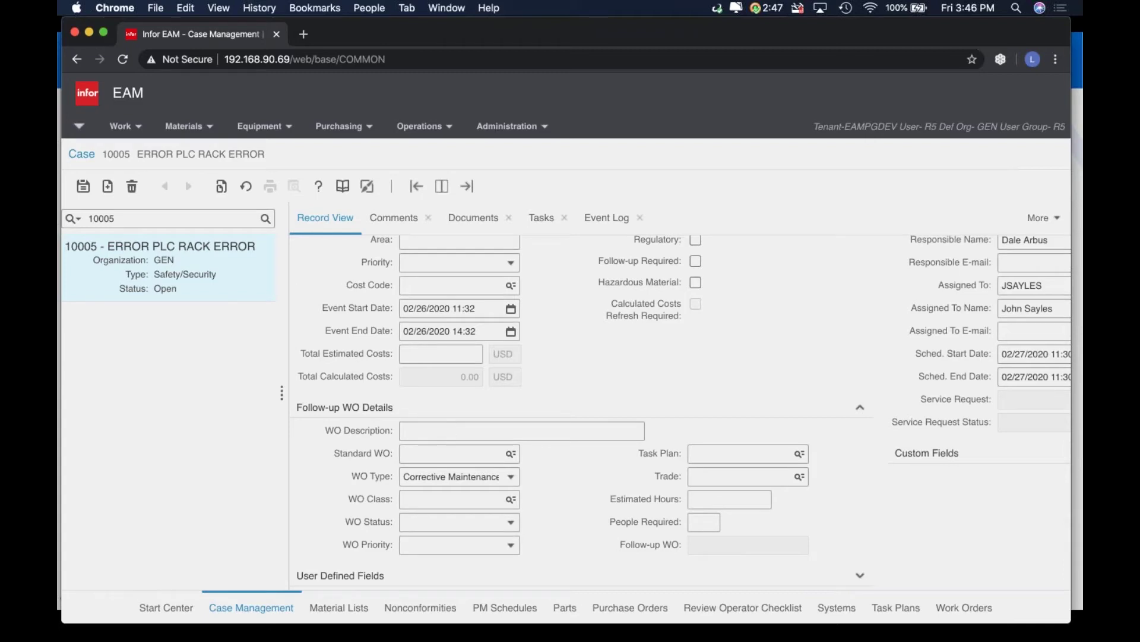
{"action": "left_click", "coordinate": [403, 429]}
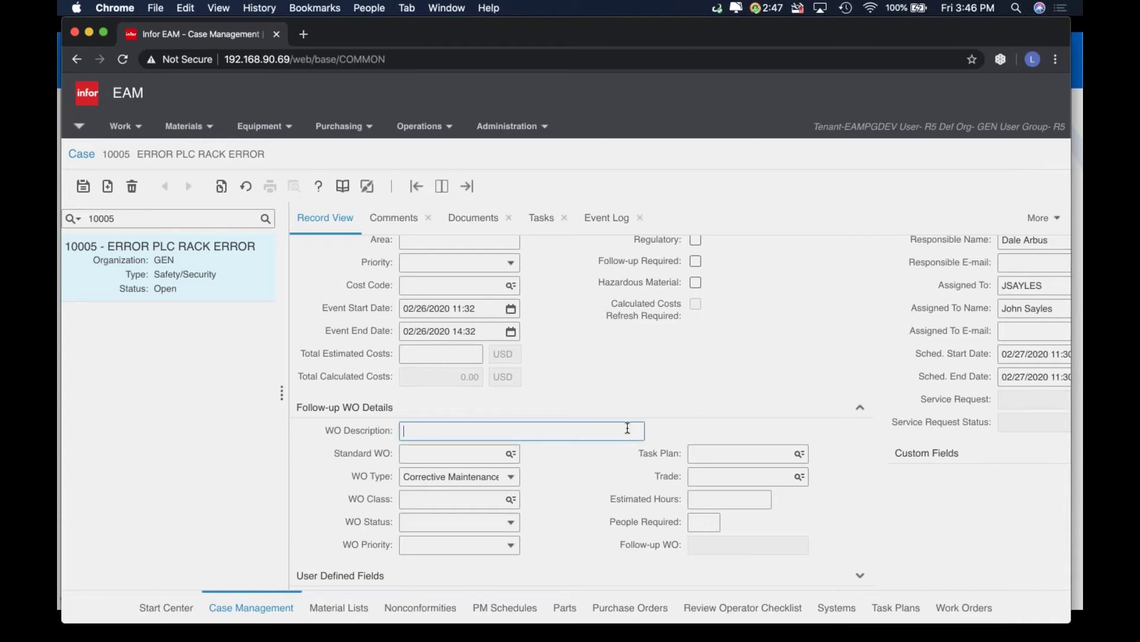
{"action": "left_click", "coordinate": [511, 480]}
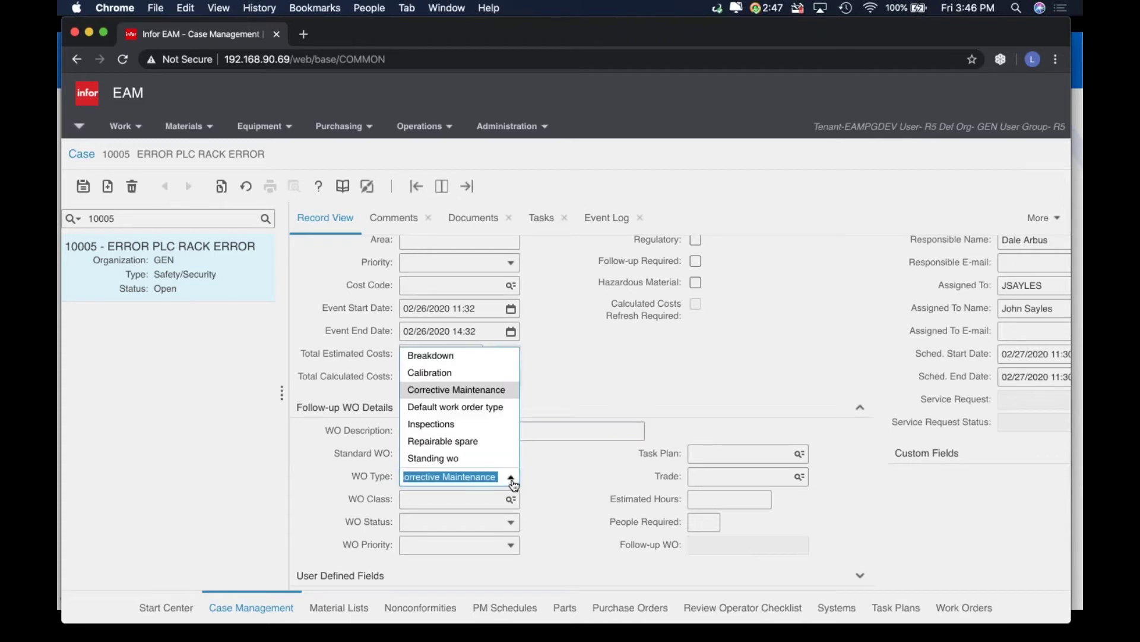
{"action": "left_click", "coordinate": [557, 472]}
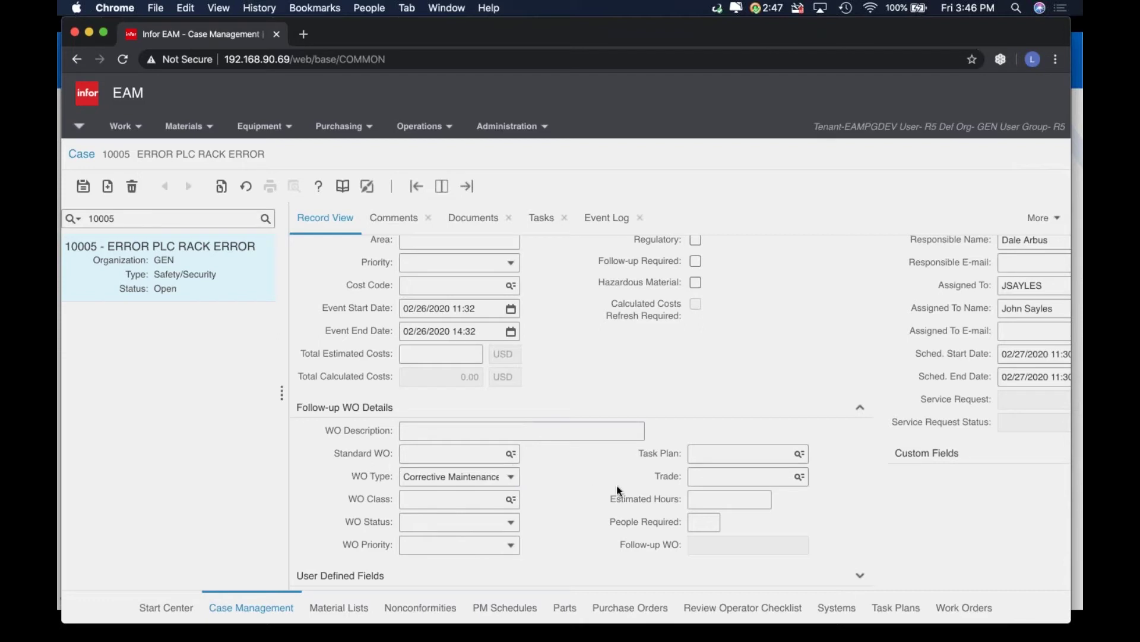
{"action": "left_click", "coordinate": [757, 450]}
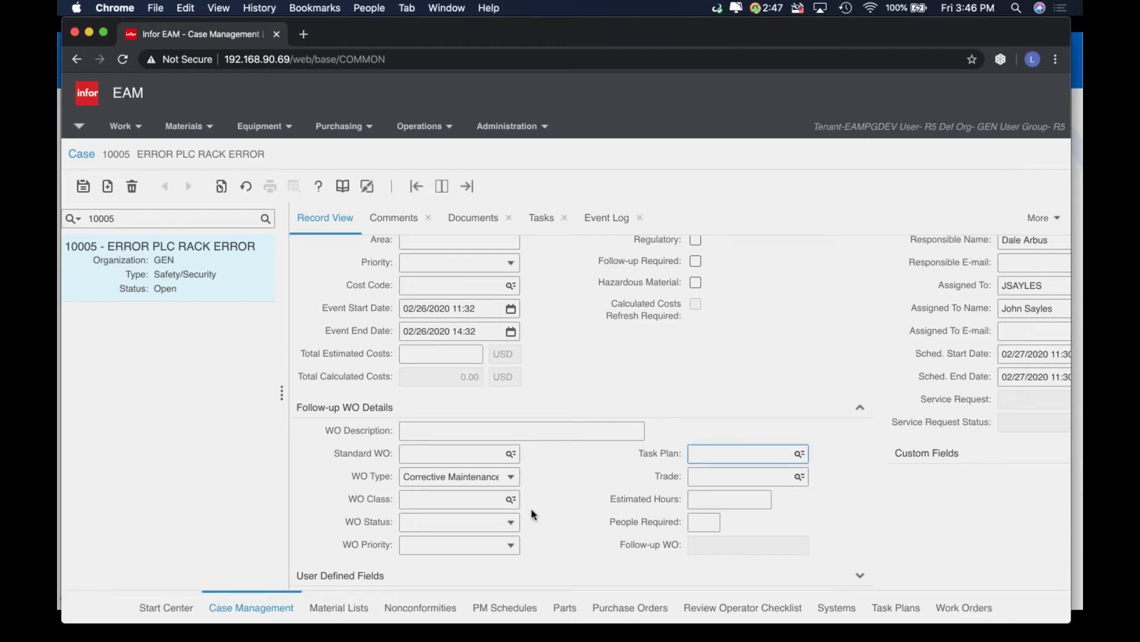
{"action": "scroll", "coordinate": [730, 367], "scroll_direction": "up", "scroll_amount": 5}
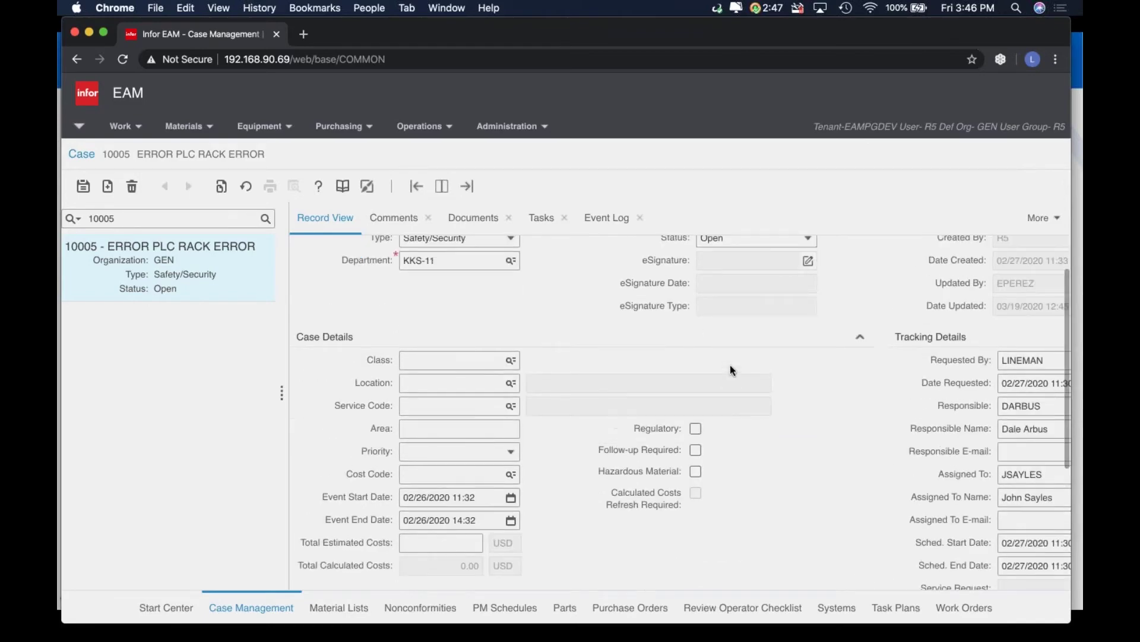
{"action": "scroll", "coordinate": [732, 369], "scroll_direction": "right", "scroll_amount": 3}
{"action": "scroll", "coordinate": [731, 369], "scroll_direction": "down", "scroll_amount": 1}
{"action": "scroll", "coordinate": [731, 369], "scroll_direction": "up", "scroll_amount": 2}
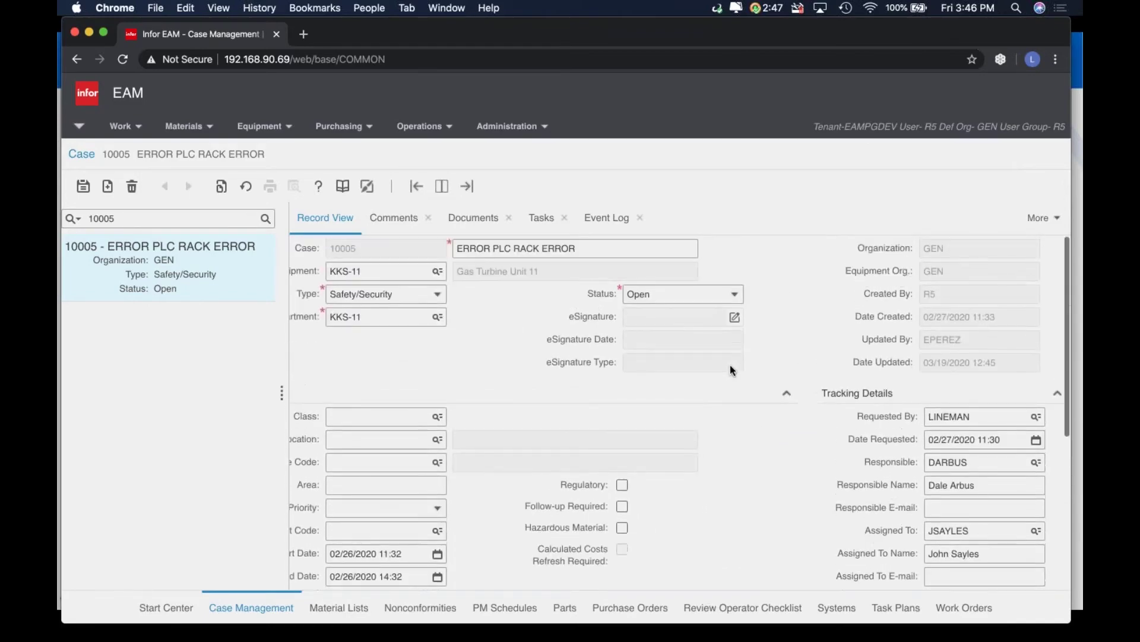
{"action": "scroll", "coordinate": [730, 370], "scroll_direction": "down", "scroll_amount": 5}
{"action": "scroll", "coordinate": [731, 370], "scroll_direction": "up", "scroll_amount": 3}
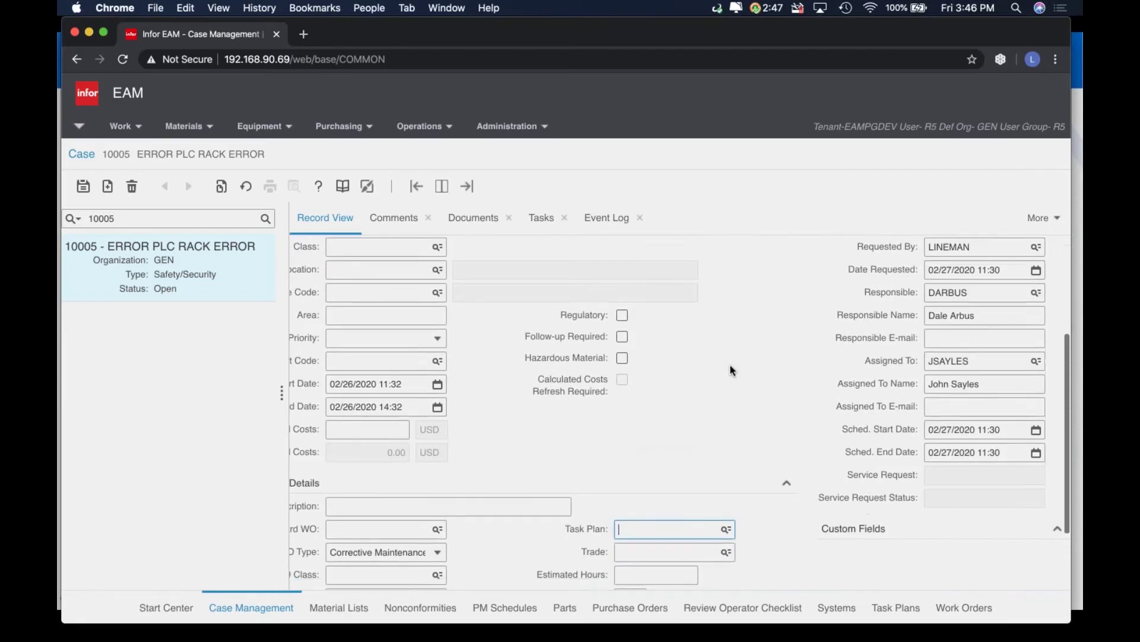
{"action": "scroll", "coordinate": [731, 369], "scroll_direction": "down", "scroll_amount": 3}
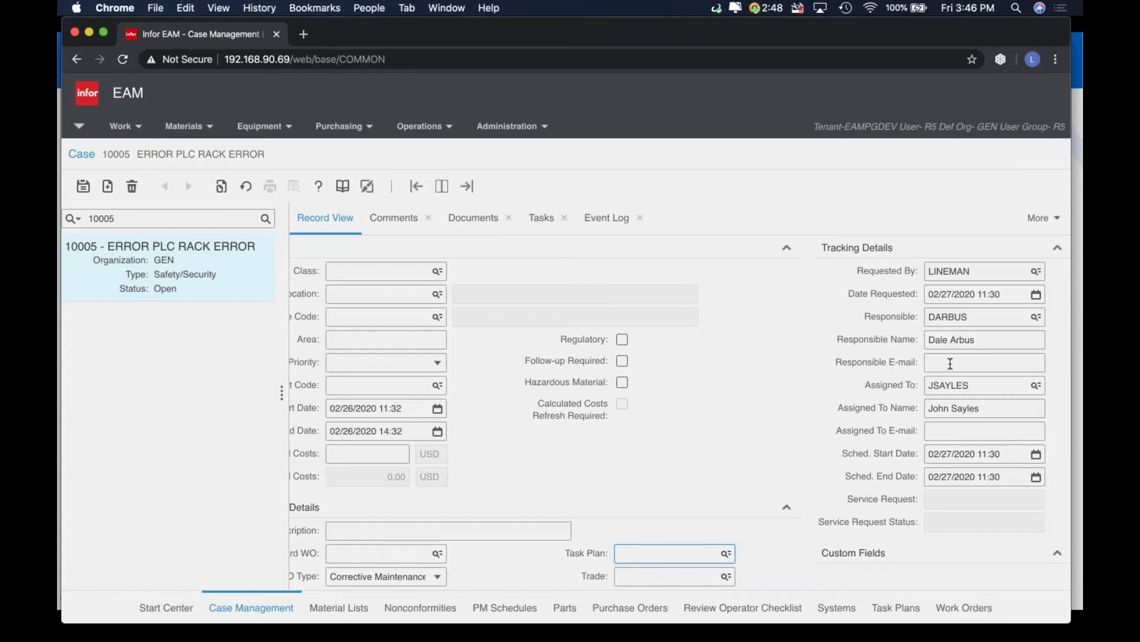
{"action": "scroll", "coordinate": [831, 442], "scroll_direction": "down", "scroll_amount": 3}
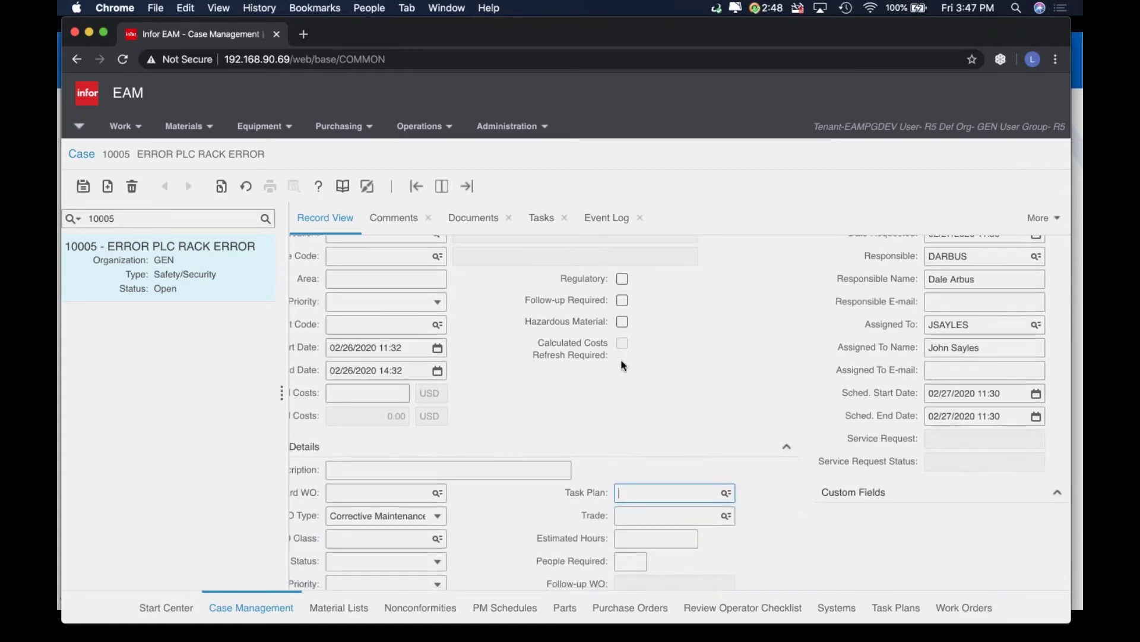
{"action": "scroll", "coordinate": [623, 366], "scroll_direction": "left", "scroll_amount": 3}
{"action": "scroll", "coordinate": [623, 365], "scroll_direction": "down", "scroll_amount": 2}
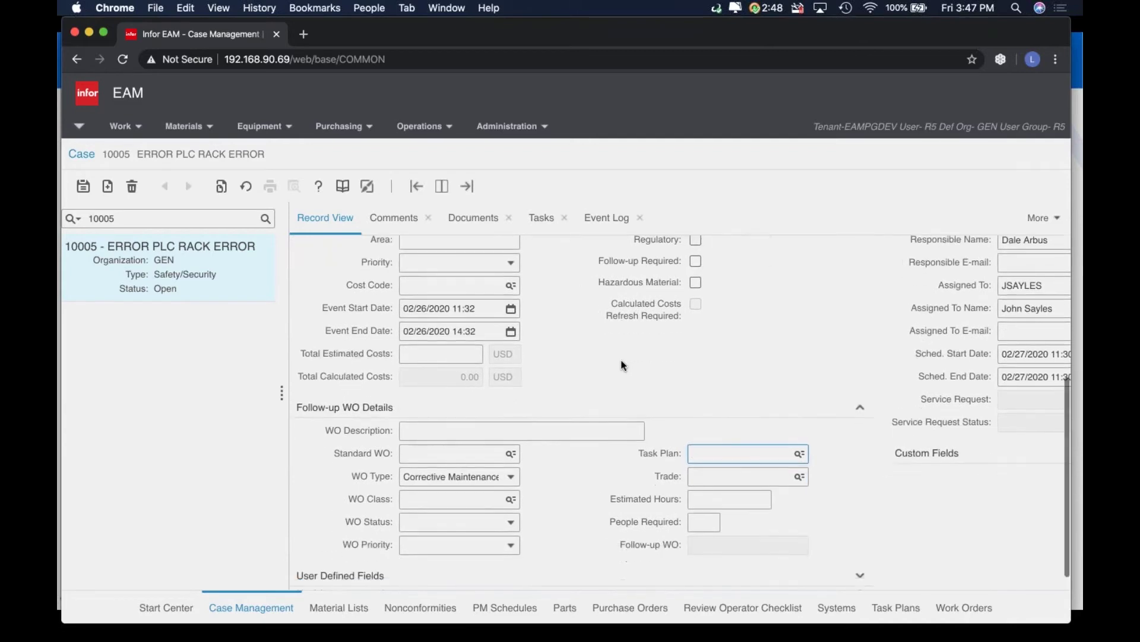
Open task 1 'Review unit instrumentation' and check its tracking details and Planned Duration
{"action": "left_click", "coordinate": [547, 219]}
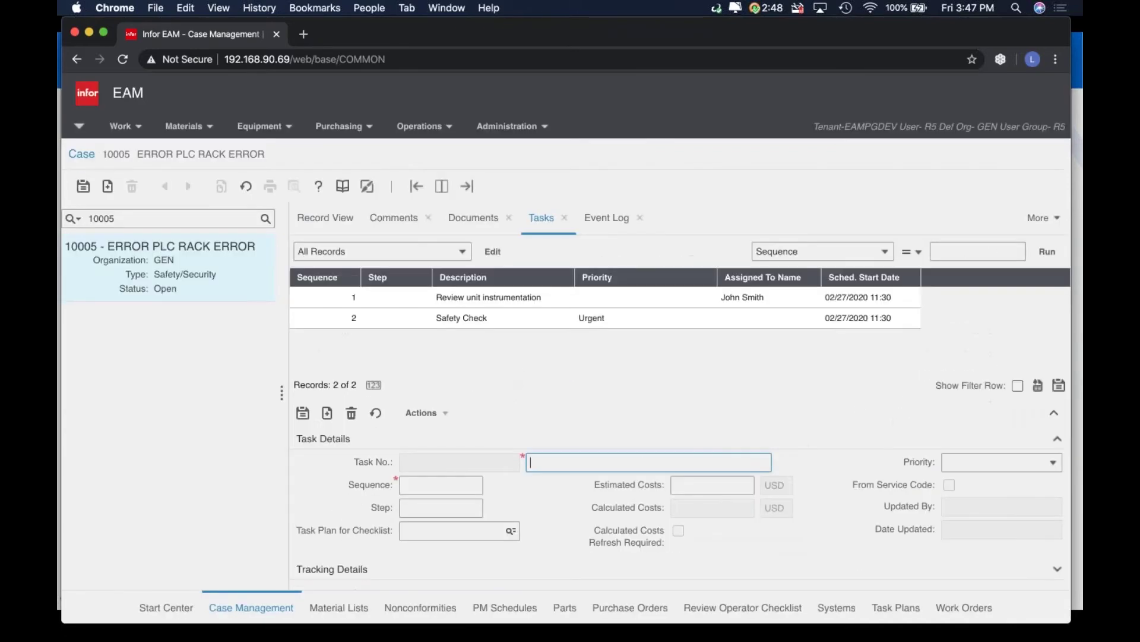
{"action": "left_click", "coordinate": [467, 300]}
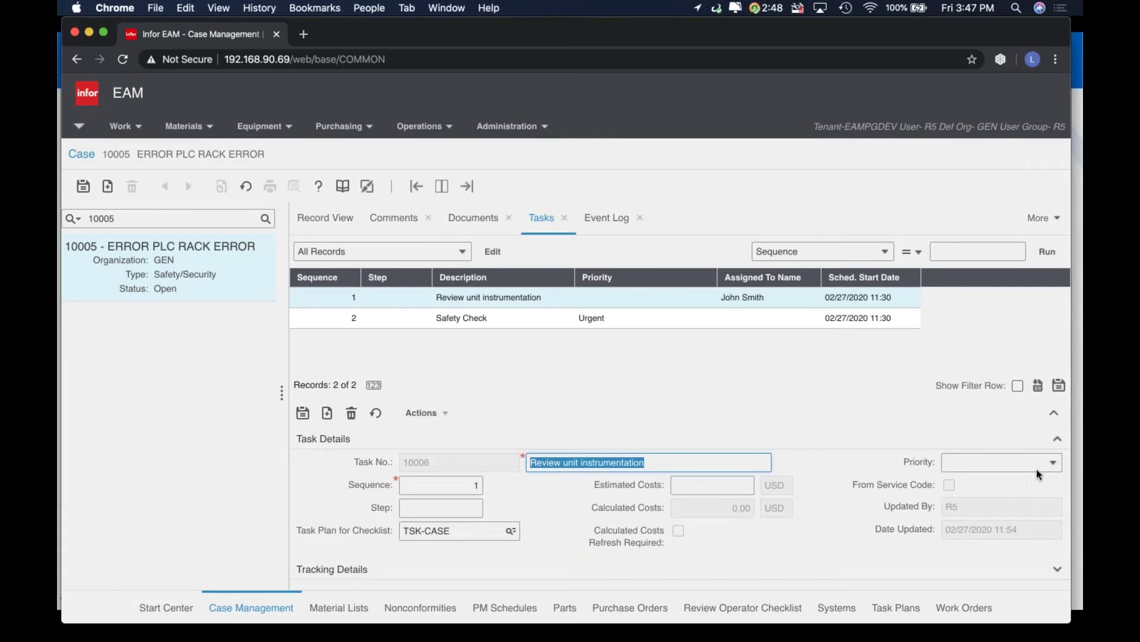
{"action": "scroll", "coordinate": [806, 510], "scroll_direction": "down", "scroll_amount": 1}
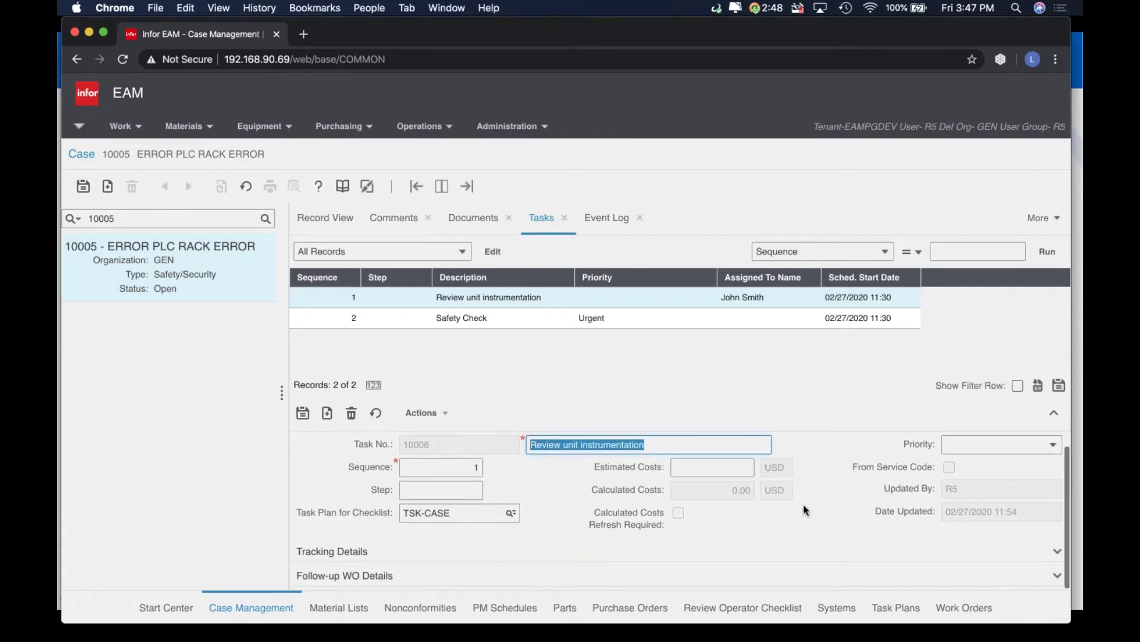
{"action": "left_click", "coordinate": [449, 560]}
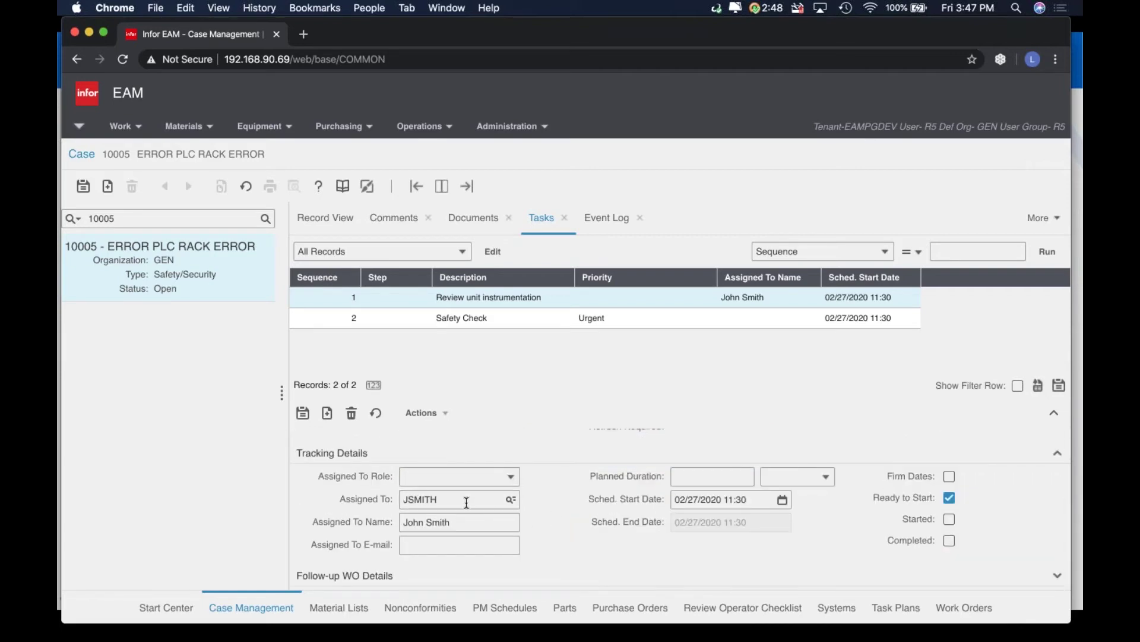
{"action": "mouse_move", "coordinate": [466, 503]}
{"action": "left_click", "coordinate": [706, 482]}
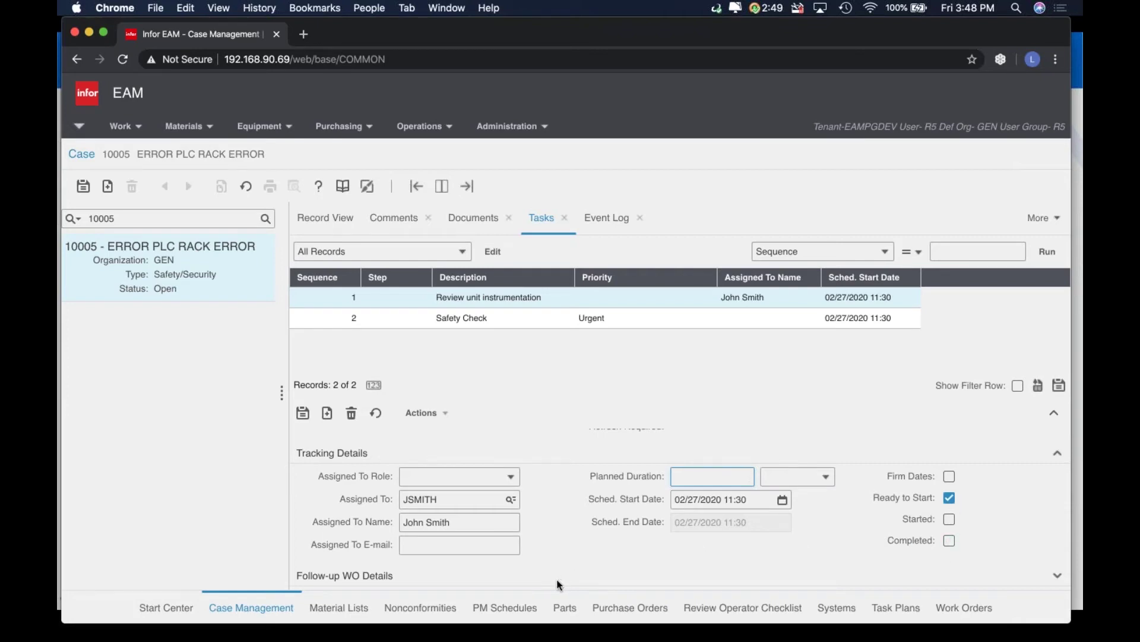
Expand the task's Follow-up WO Details to show WO Type Breakdown and work order 41369
{"action": "left_click", "coordinate": [577, 539]}
{"action": "scroll", "coordinate": [576, 539], "scroll_direction": "down", "scroll_amount": 4}
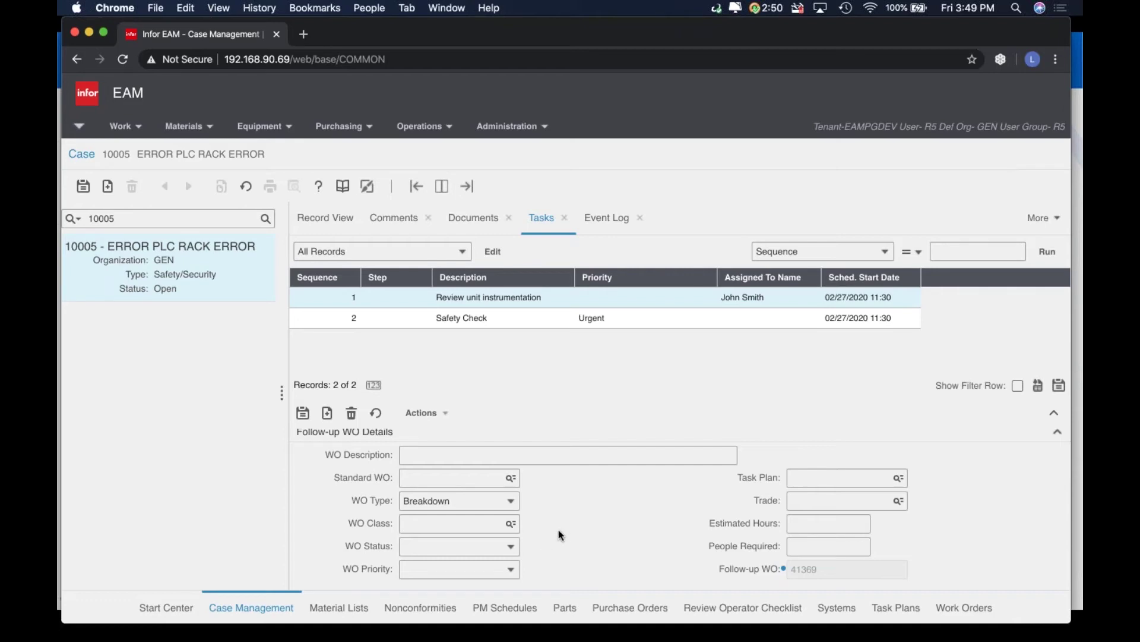
Select task 2 - Safety Check and show its checklist: Everyone is safe, Is there any spill
{"action": "left_click", "coordinate": [623, 223]}
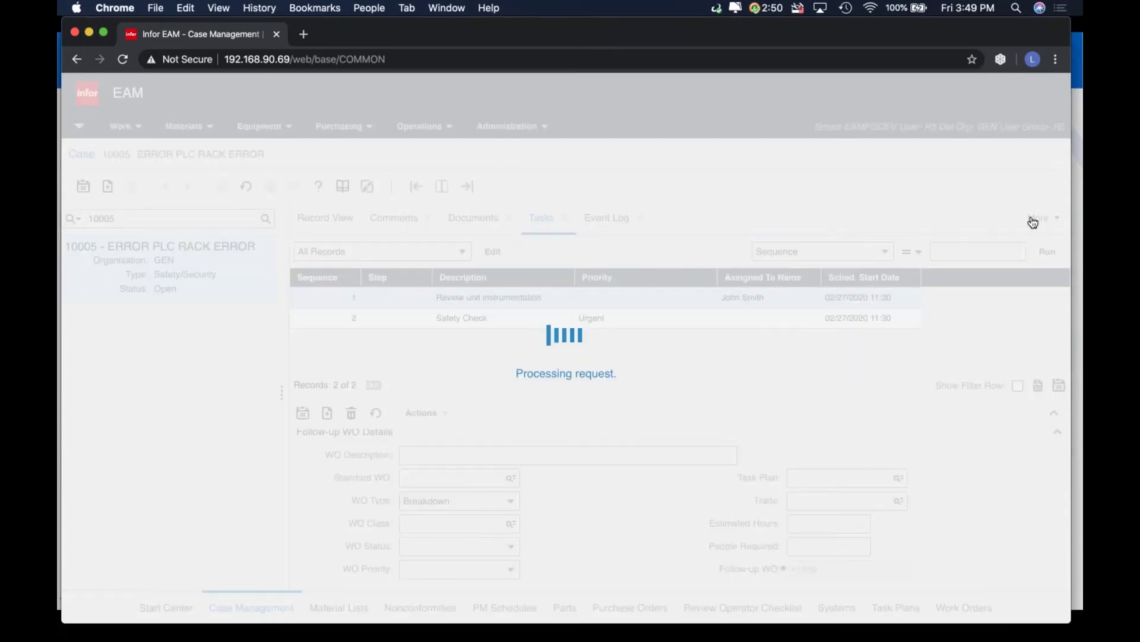
{"action": "left_click", "coordinate": [1038, 221]}
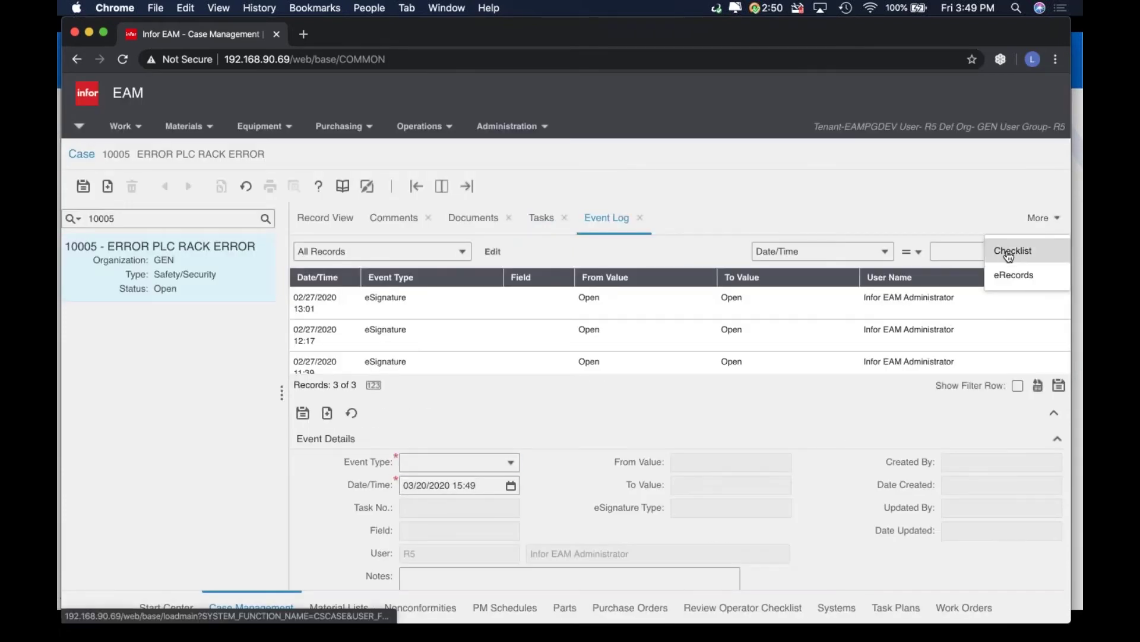
{"action": "left_click", "coordinate": [1011, 251]}
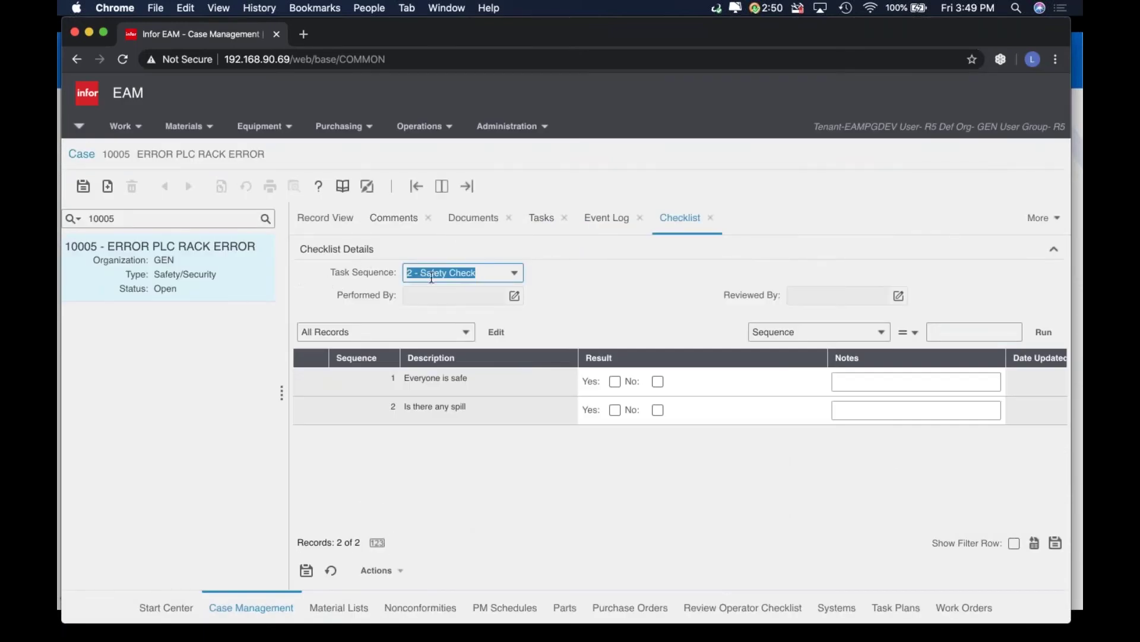
{"action": "left_click", "coordinate": [558, 218]}
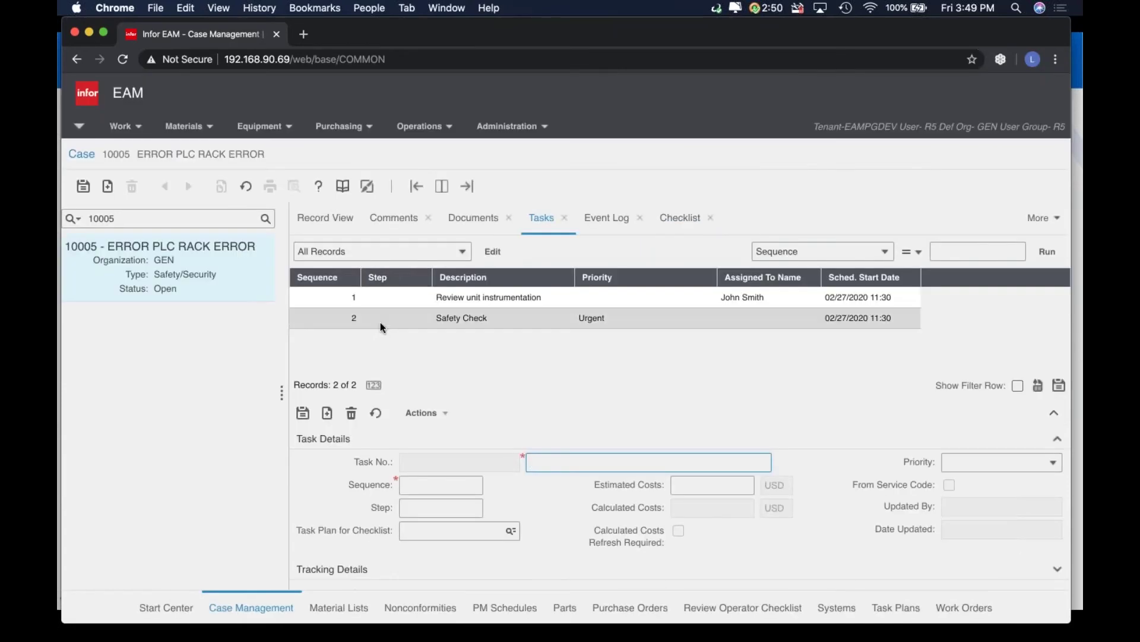
{"action": "left_click", "coordinate": [380, 327]}
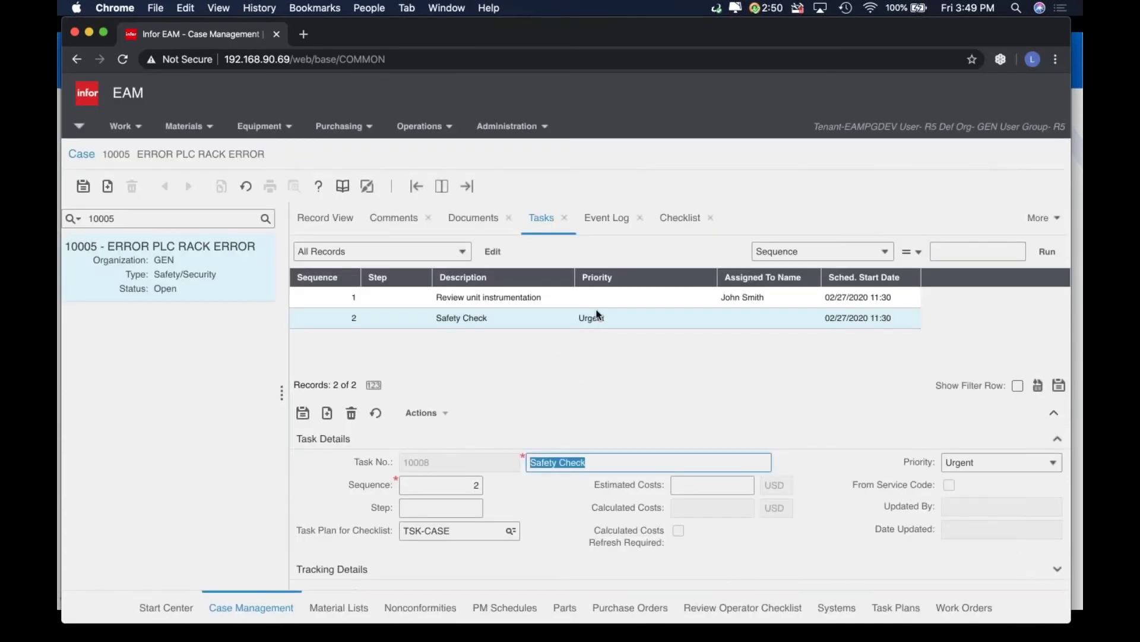
{"action": "left_click", "coordinate": [682, 218]}
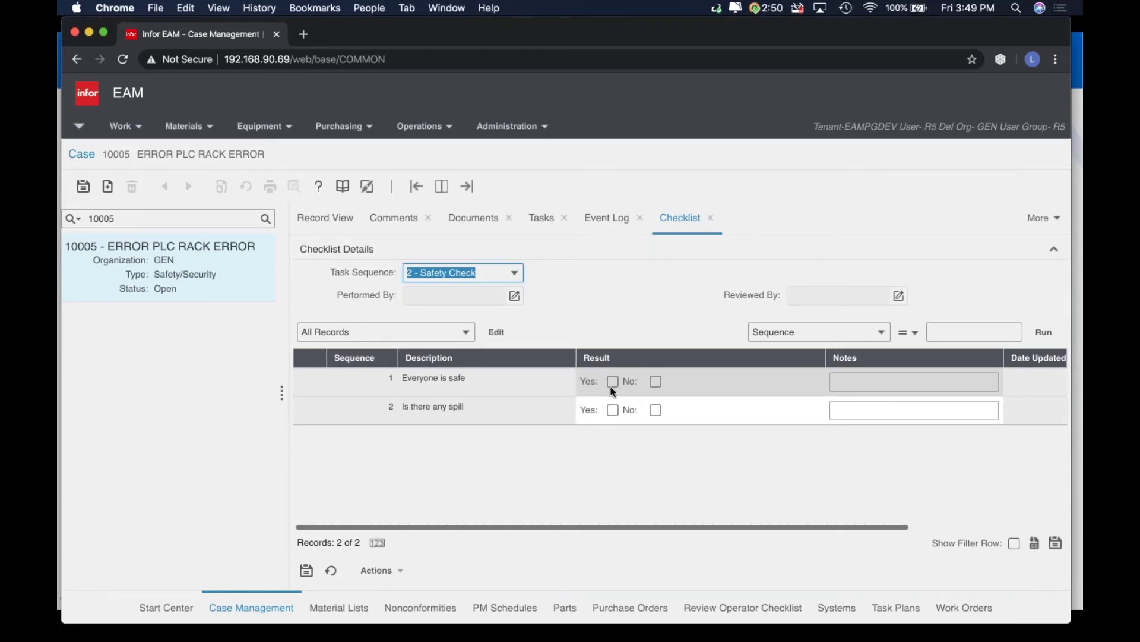
Cancel the Performed By eSignature, leaving the checklist unsigned, and show case 10005's event log
{"action": "left_click", "coordinate": [616, 413]}
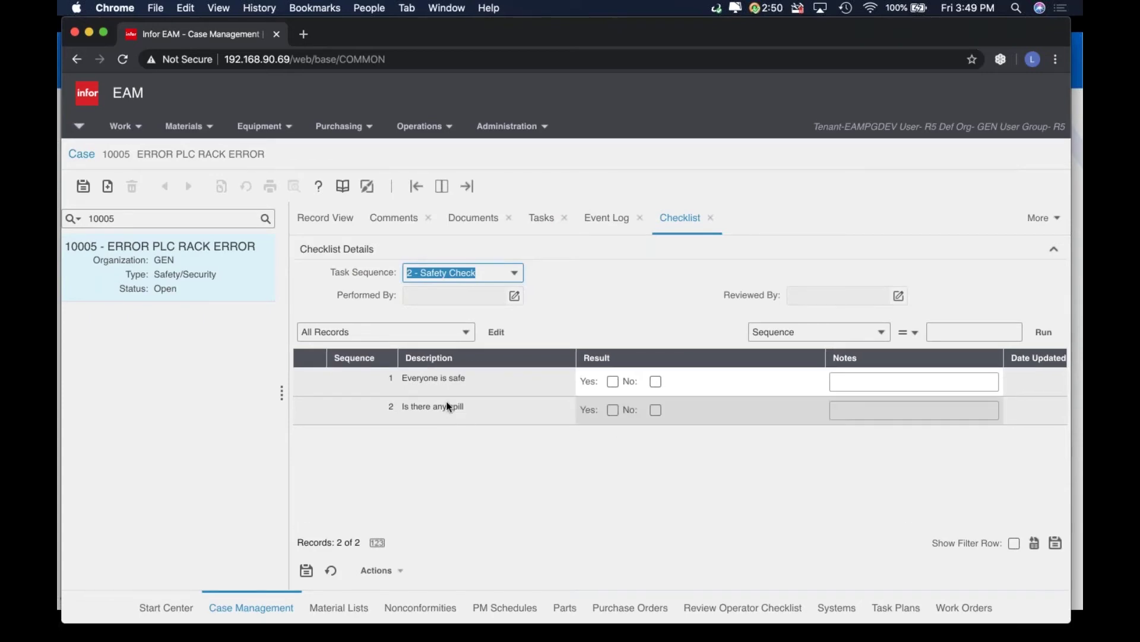
{"action": "left_click", "coordinate": [454, 446]}
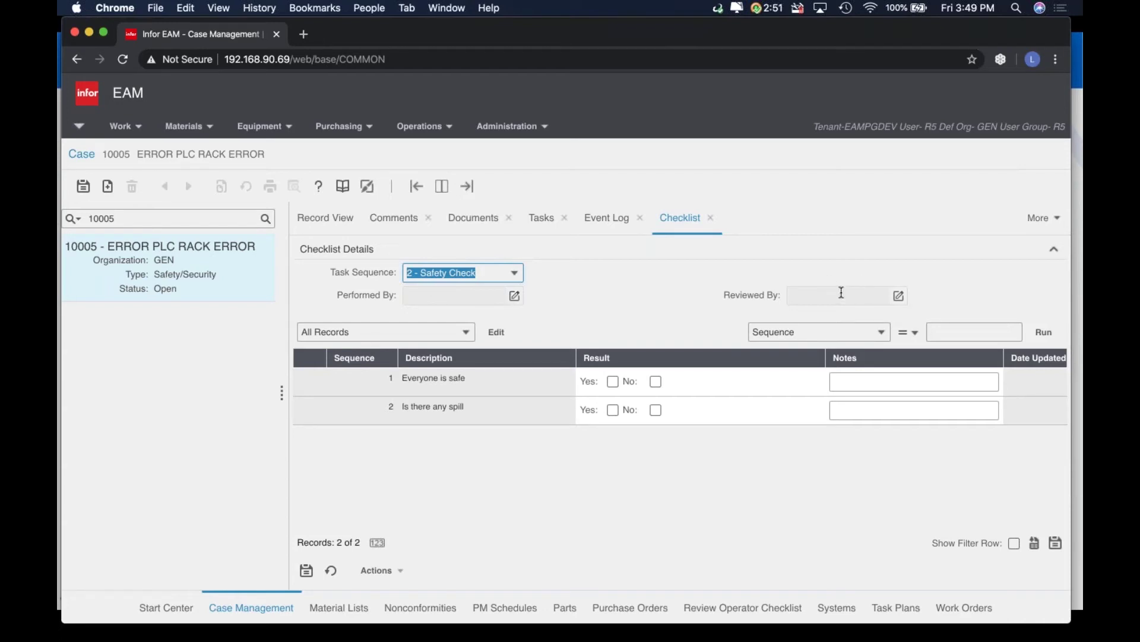
{"action": "left_click", "coordinate": [517, 302]}
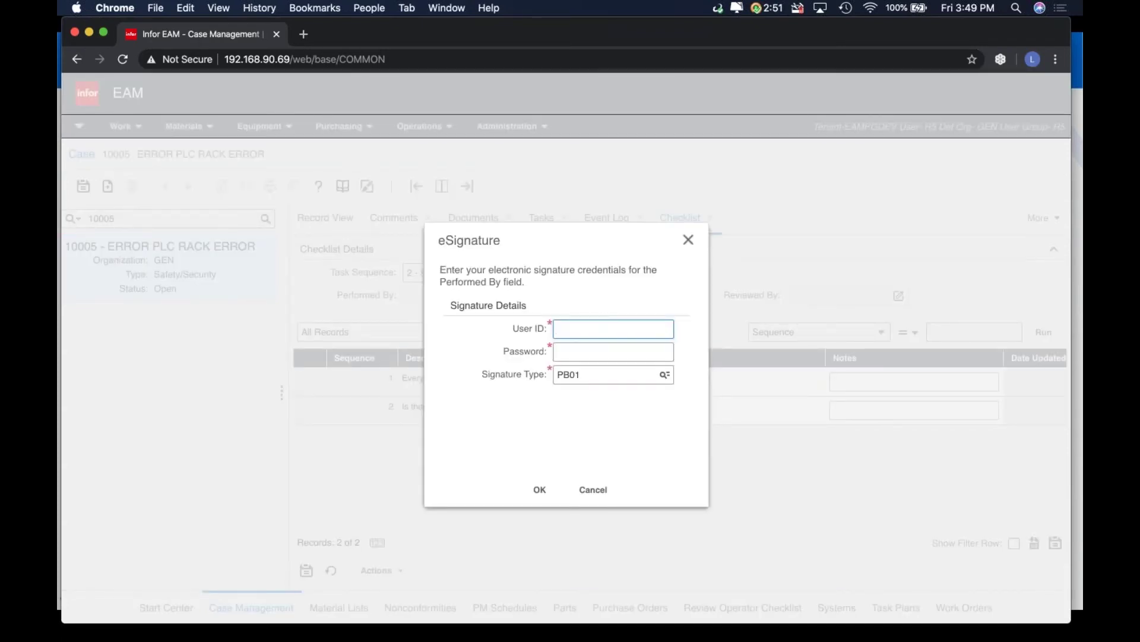
{"action": "left_click", "coordinate": [595, 491]}
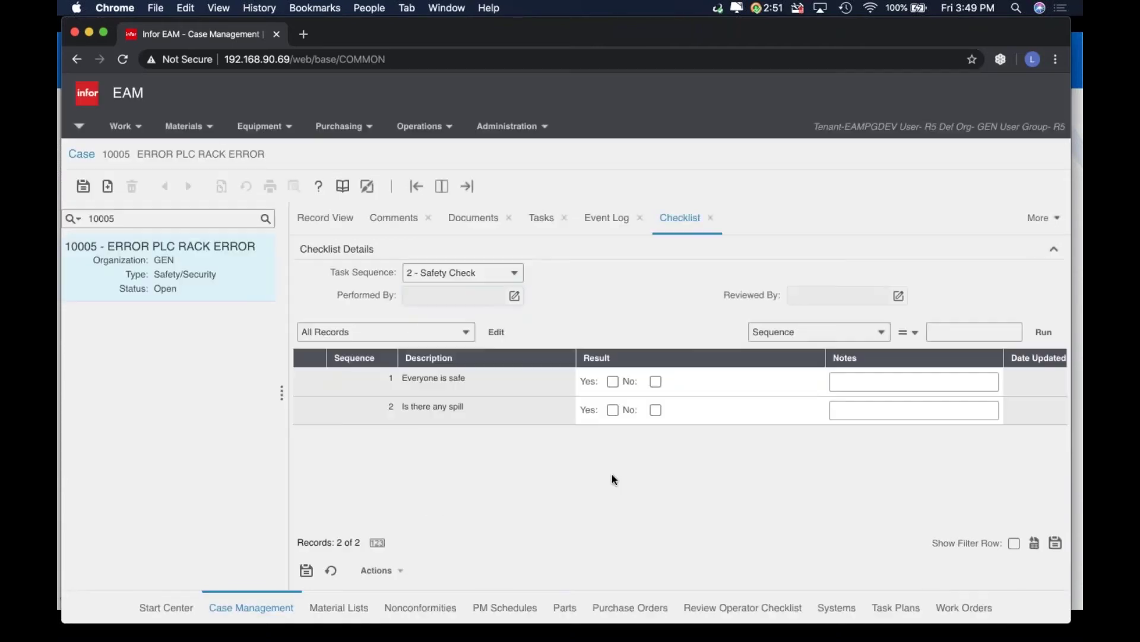
{"action": "left_click", "coordinate": [600, 220]}
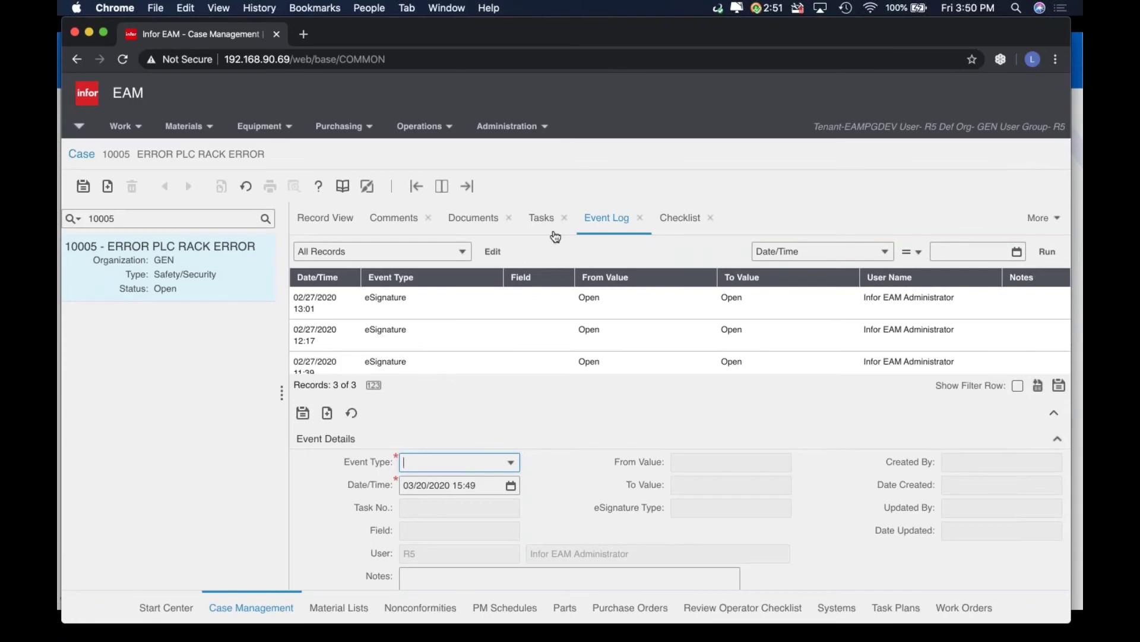
View case 10005's three eSignature records under More > eRecords, then go back to Record View
{"action": "scroll", "coordinate": [462, 305], "scroll_direction": "up", "scroll_amount": 1}
{"action": "left_click", "coordinate": [1041, 218]}
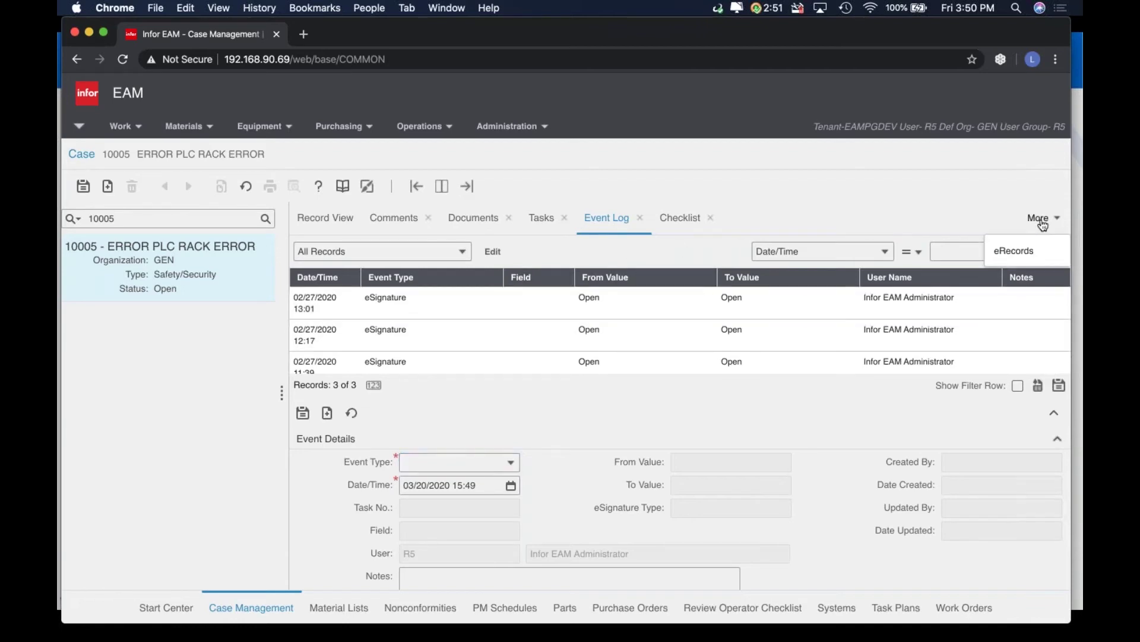
{"action": "left_click", "coordinate": [1010, 250]}
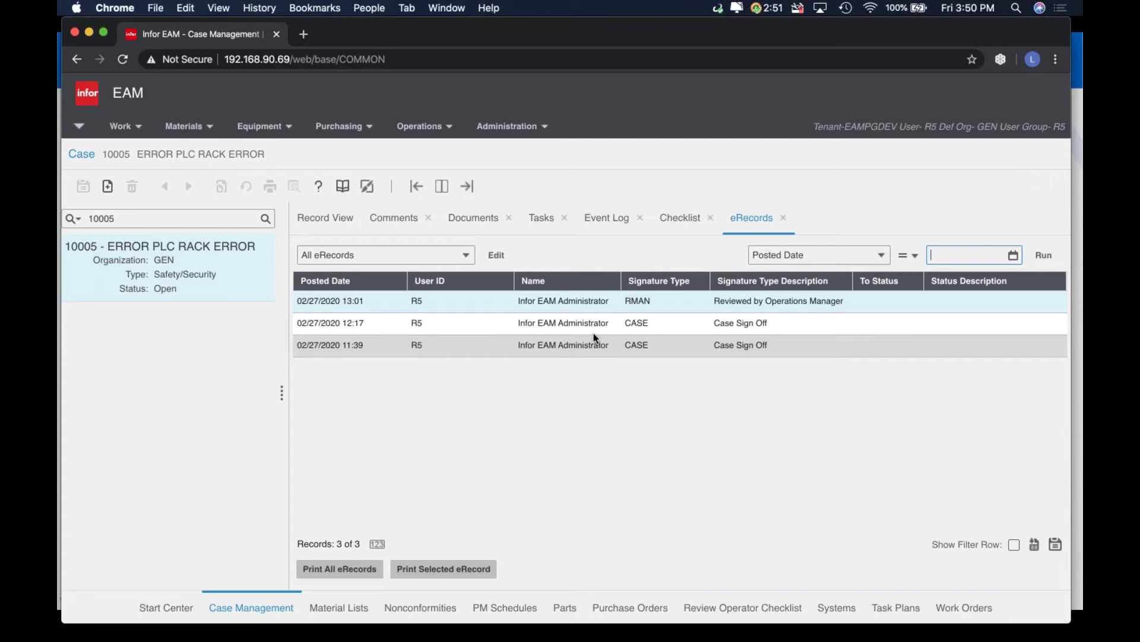
{"action": "left_click", "coordinate": [325, 218]}
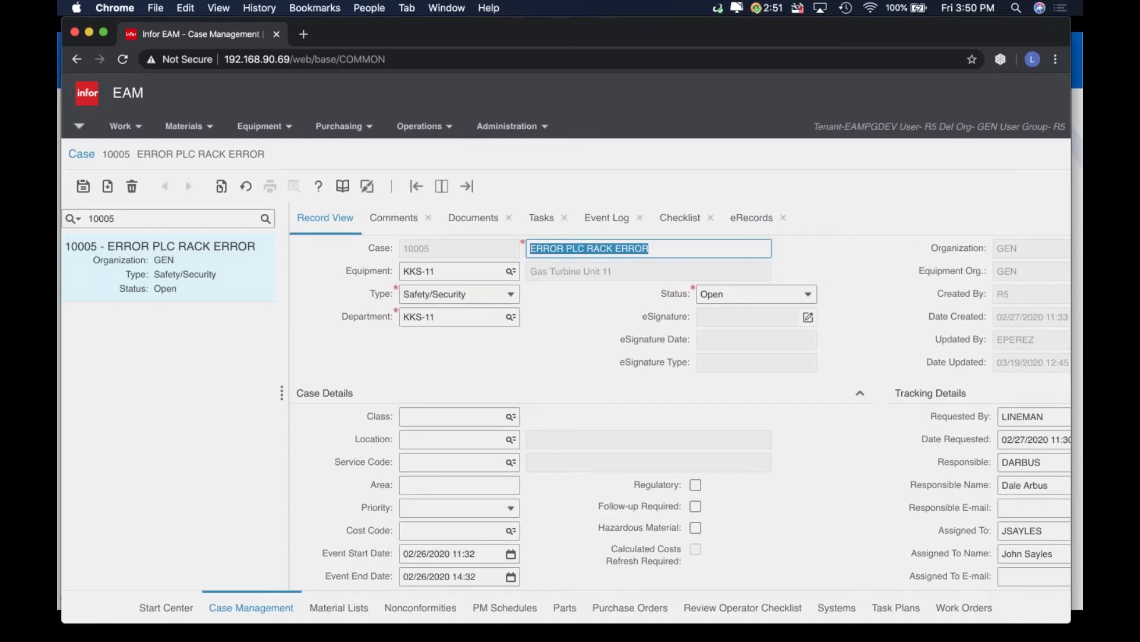
Change the case search from 10005 to 10006 and load Oil Spill near Main Building
{"action": "left_click", "coordinate": [172, 219]}
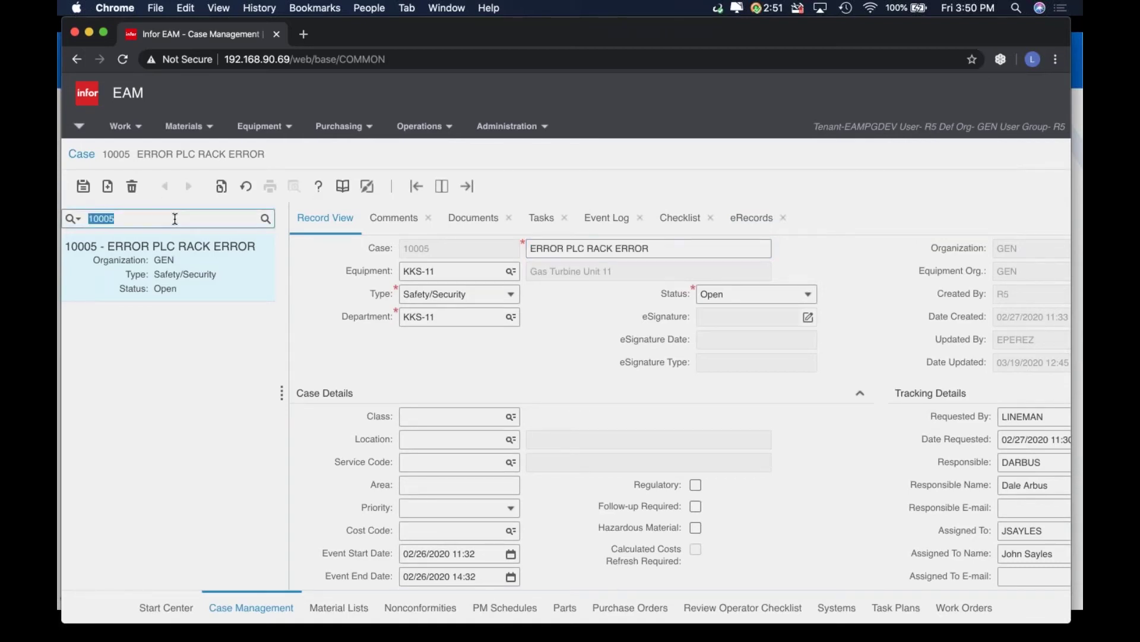
{"action": "left_click", "coordinate": [174, 219]}
{"action": "key", "text": "BackSpace"}
{"action": "type", "text": "6"}
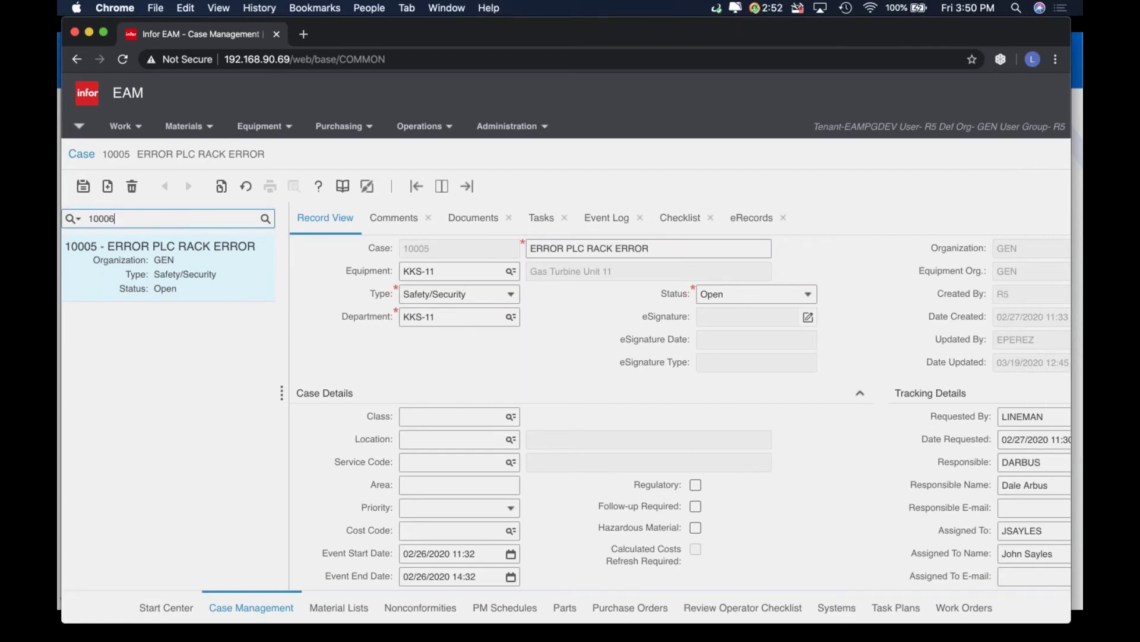
{"action": "key", "text": "Return"}
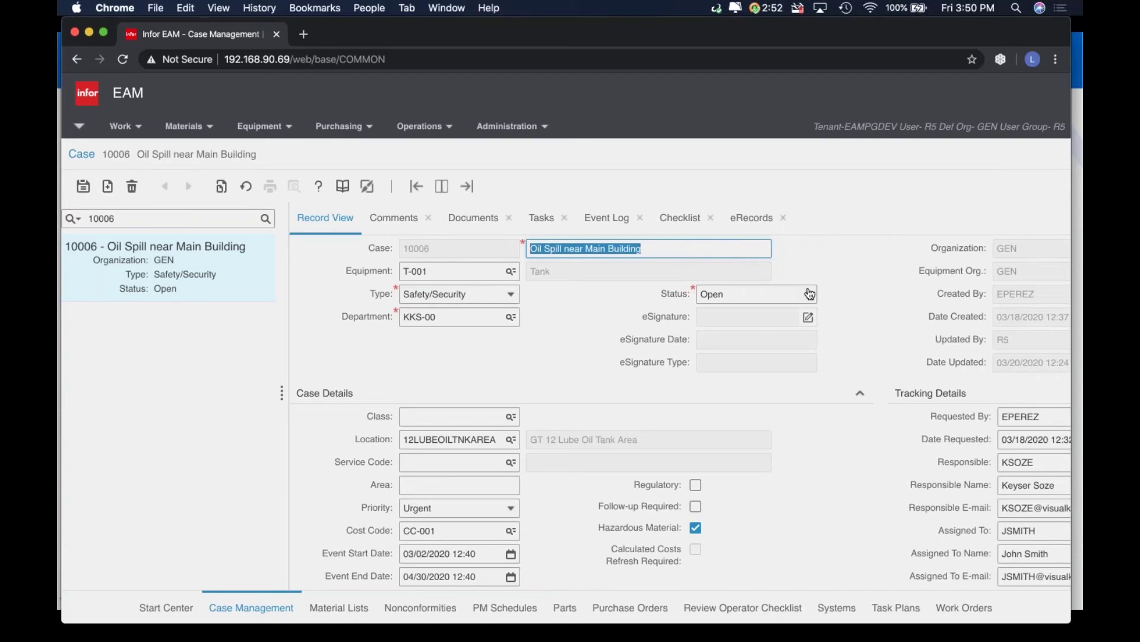
Dismiss the case's eSignature prompt unsigned and show its three tasks on the Tasks tab
{"action": "left_click", "coordinate": [808, 316]}
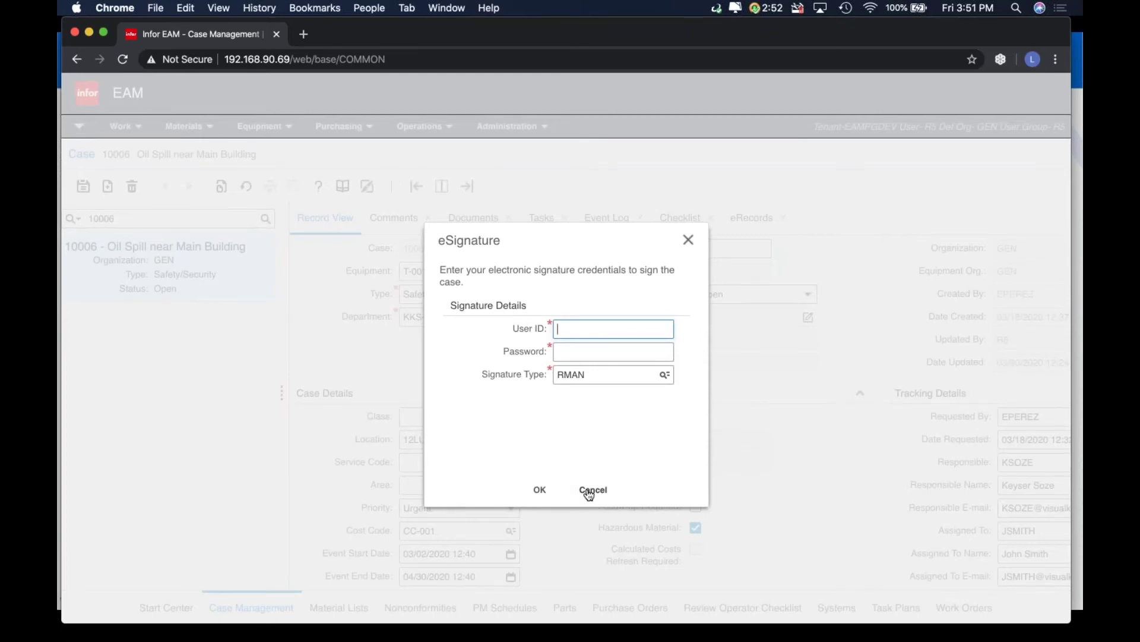
{"action": "left_click", "coordinate": [589, 490]}
{"action": "scroll", "coordinate": [719, 400], "scroll_direction": "down", "scroll_amount": 3}
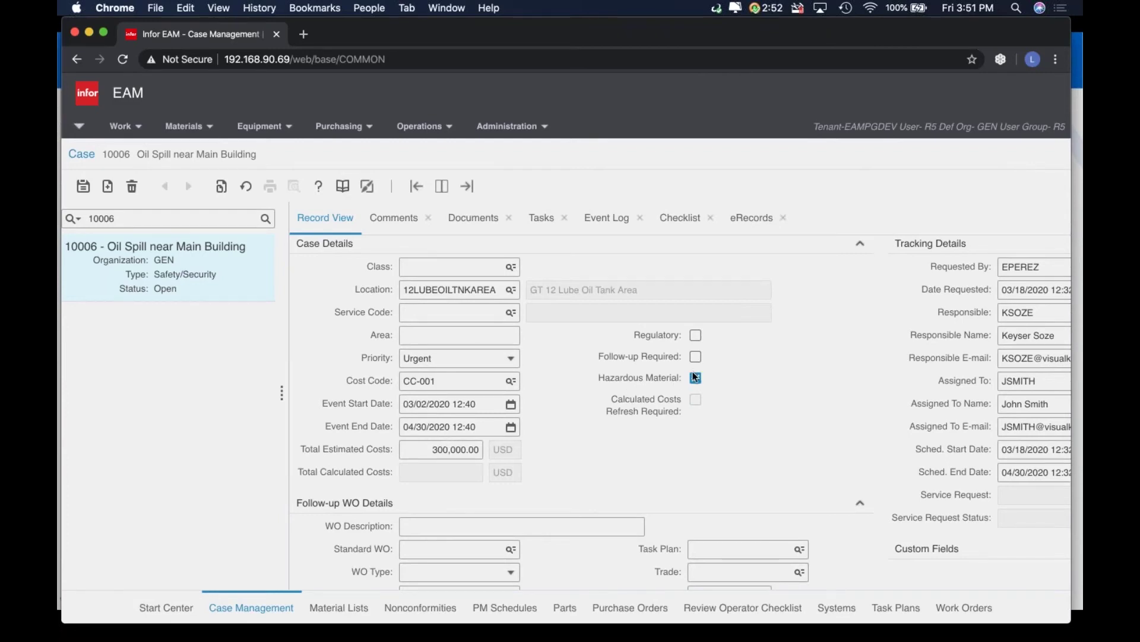
{"action": "scroll", "coordinate": [572, 547], "scroll_direction": "up", "scroll_amount": 3}
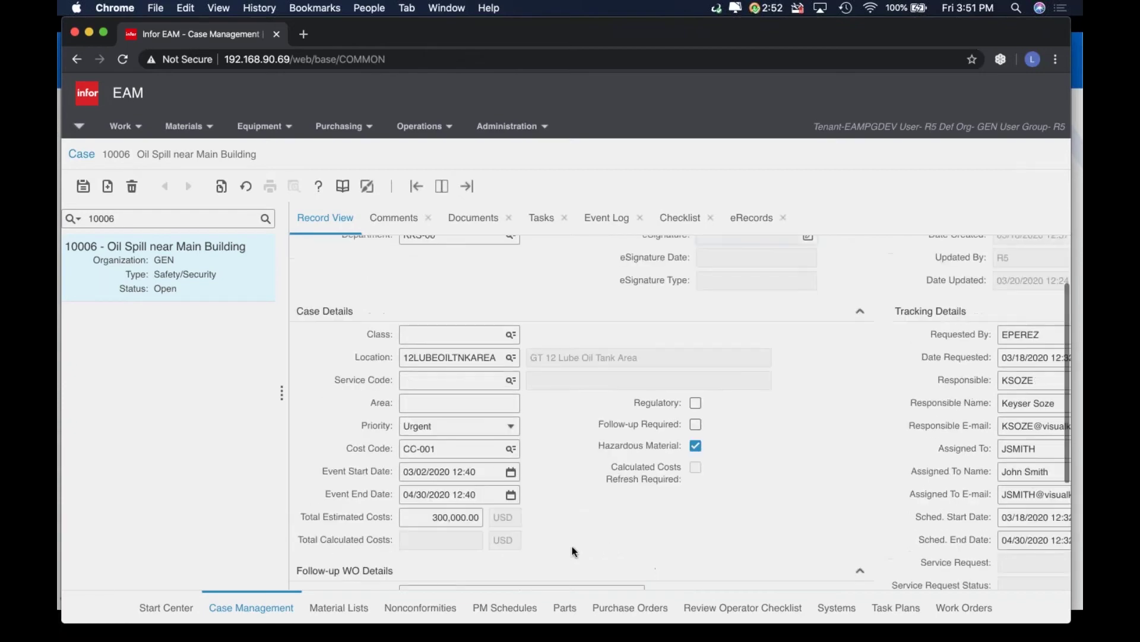
{"action": "scroll", "coordinate": [572, 546], "scroll_direction": "up", "scroll_amount": 3}
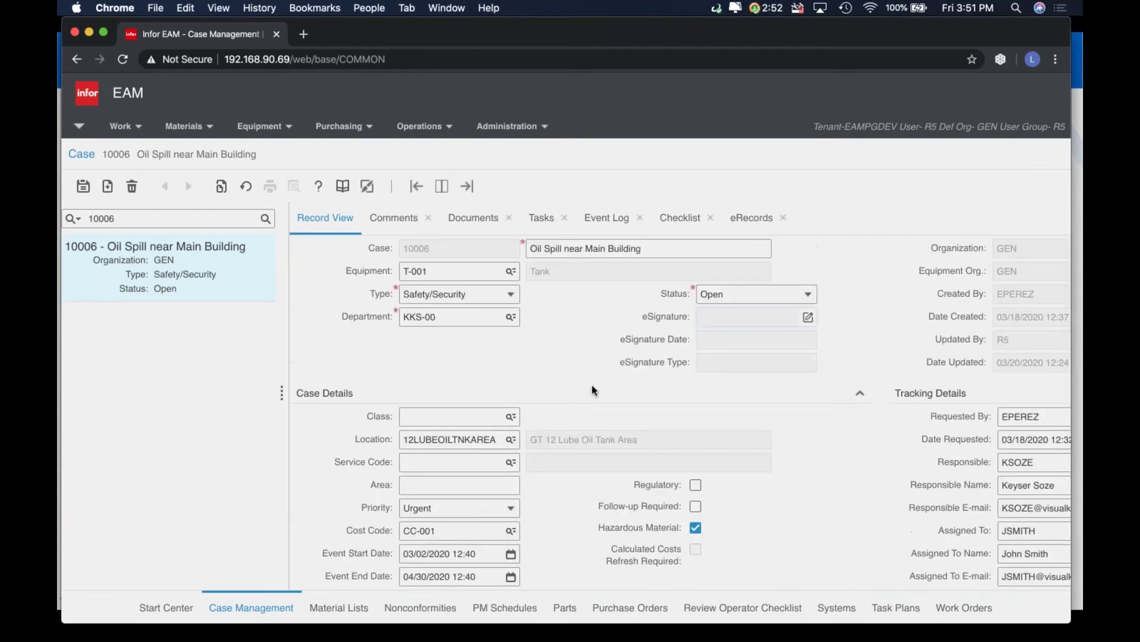
{"action": "left_click", "coordinate": [527, 225]}
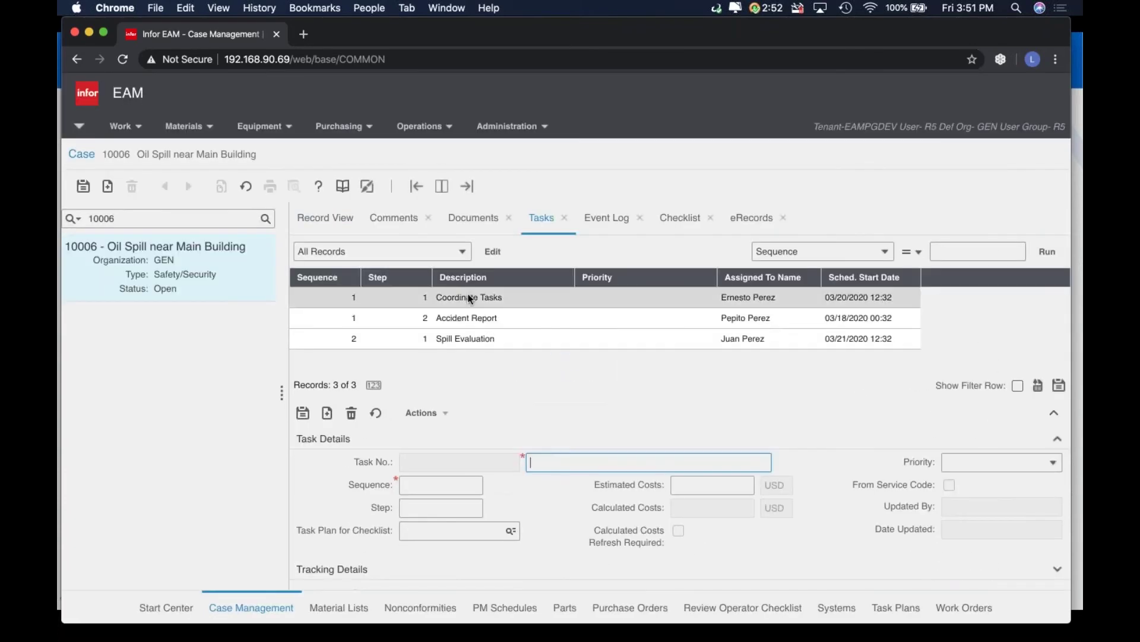
Inspect the Coordinate Tasks task's sequence, step number and Tracking Details
{"action": "left_click", "coordinate": [470, 299]}
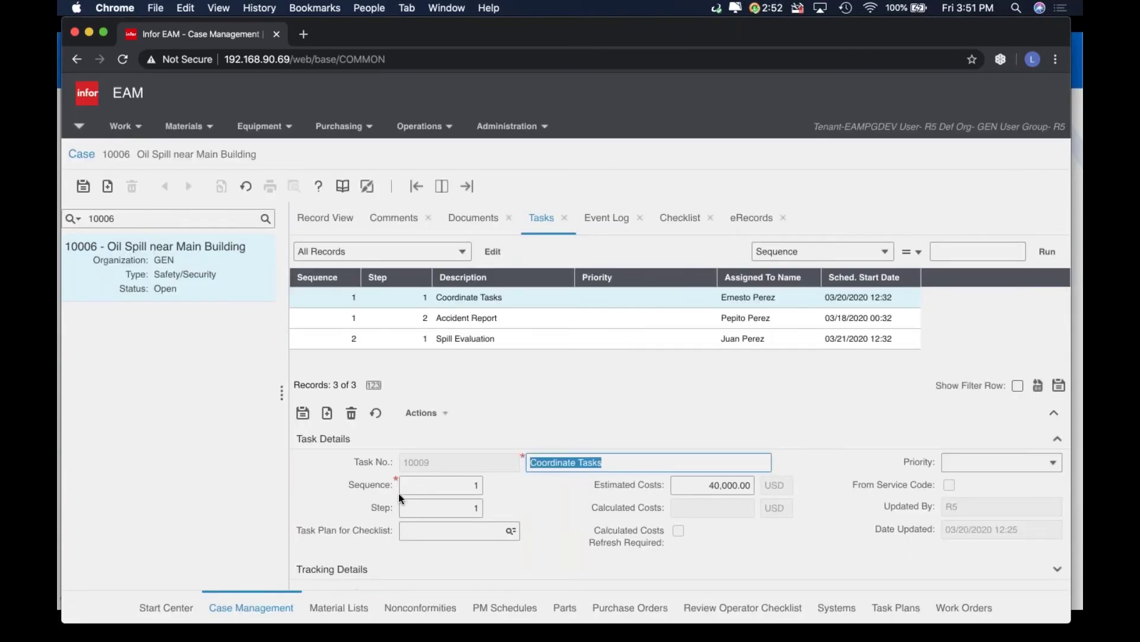
{"action": "left_click", "coordinate": [428, 484]}
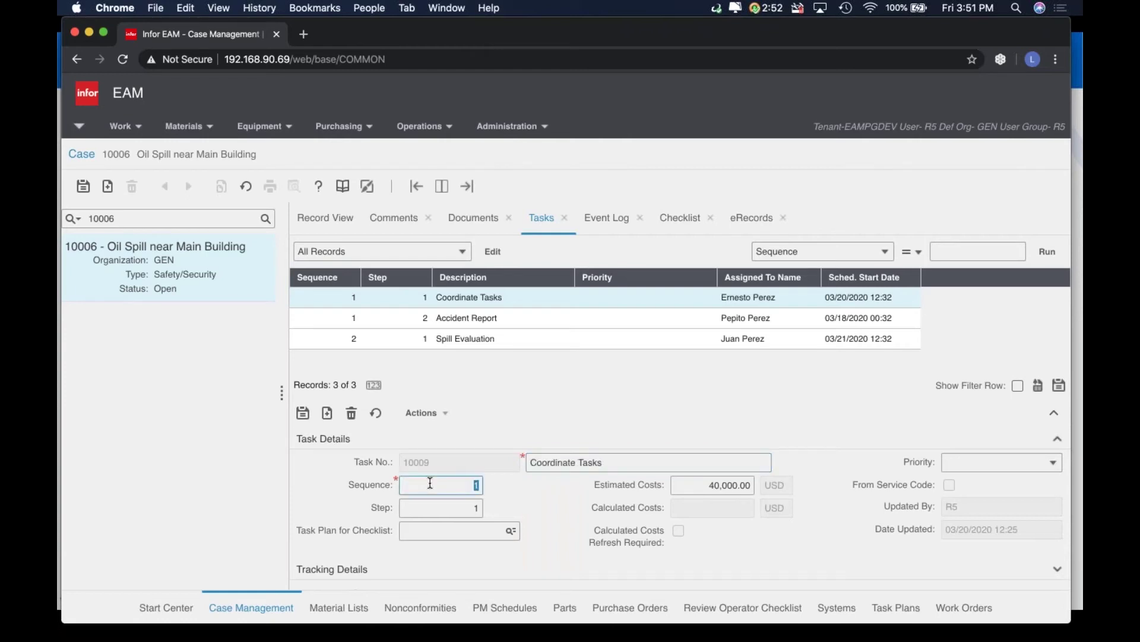
{"action": "left_click", "coordinate": [457, 509]}
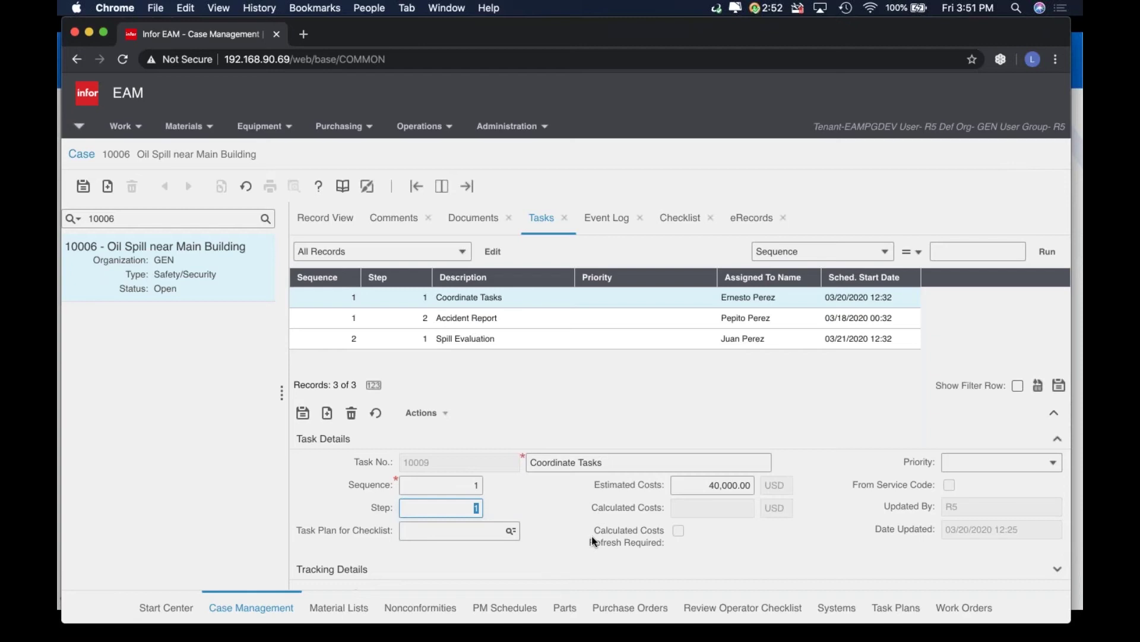
{"action": "scroll", "coordinate": [594, 541], "scroll_direction": "down", "scroll_amount": 1}
{"action": "left_click", "coordinate": [468, 551]}
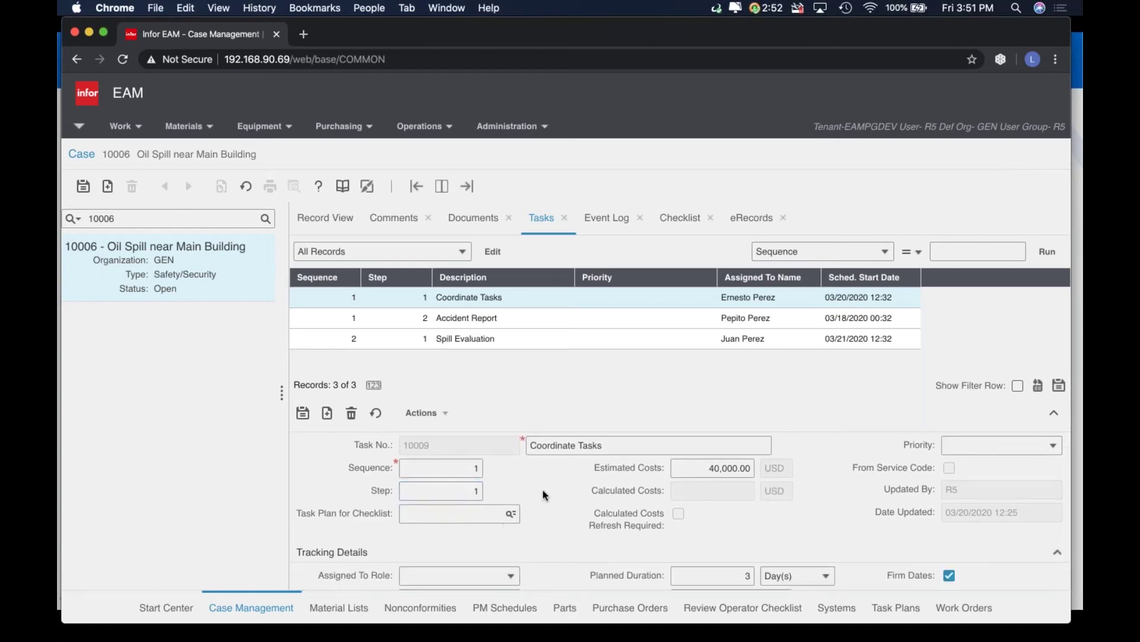
{"action": "scroll", "coordinate": [546, 495], "scroll_direction": "down", "scroll_amount": 5}
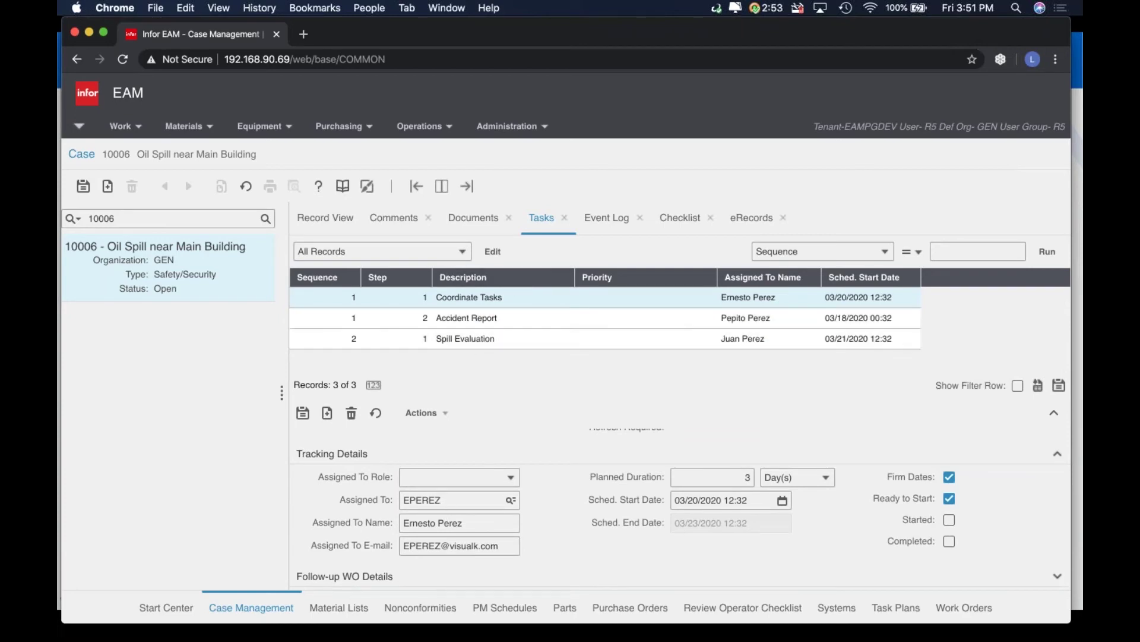
{"action": "scroll", "coordinate": [569, 524], "scroll_direction": "up", "scroll_amount": 1}
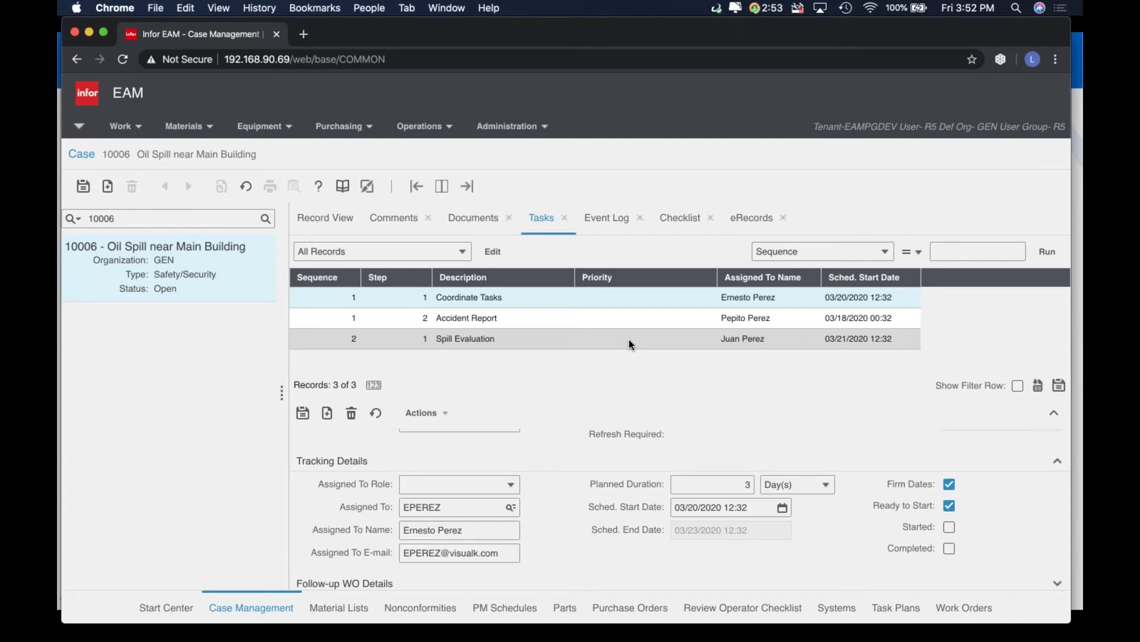
Open the Accident Report task and check its Planned Duration
{"action": "left_click", "coordinate": [572, 315]}
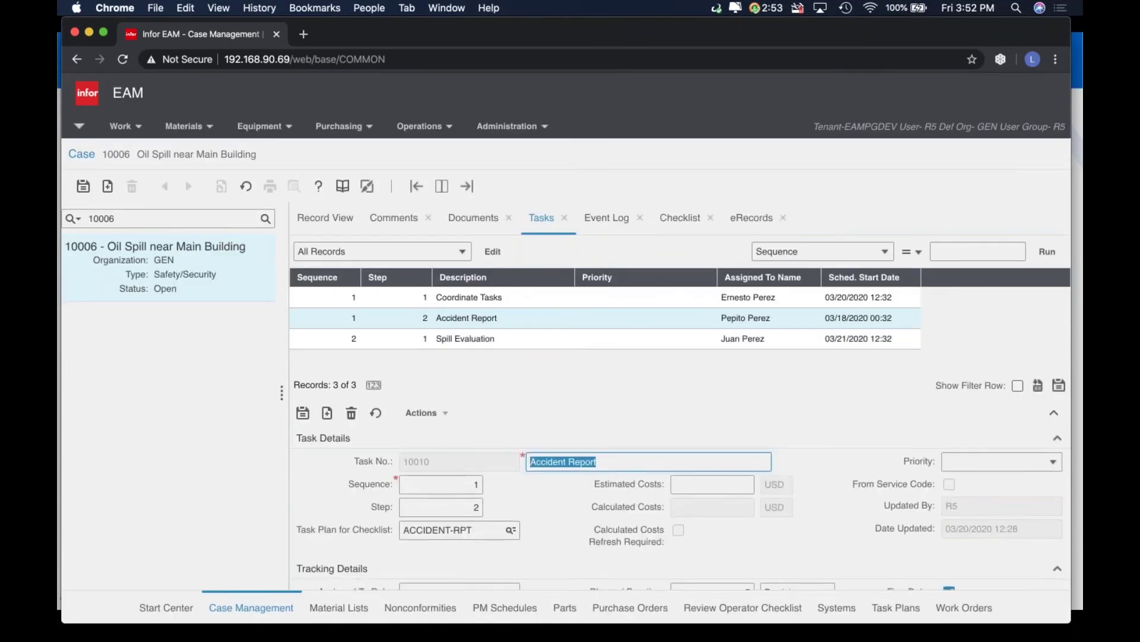
{"action": "scroll", "coordinate": [453, 514], "scroll_direction": "down", "scroll_amount": 1}
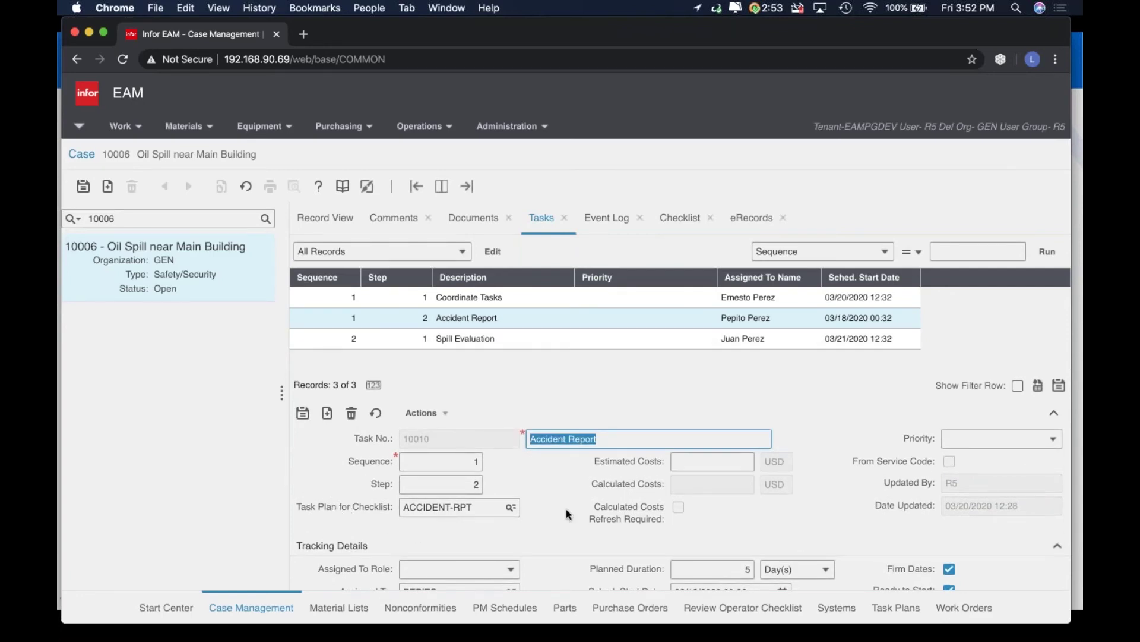
{"action": "scroll", "coordinate": [653, 493], "scroll_direction": "down", "scroll_amount": 3}
{"action": "scroll", "coordinate": [655, 508], "scroll_direction": "up", "scroll_amount": 1}
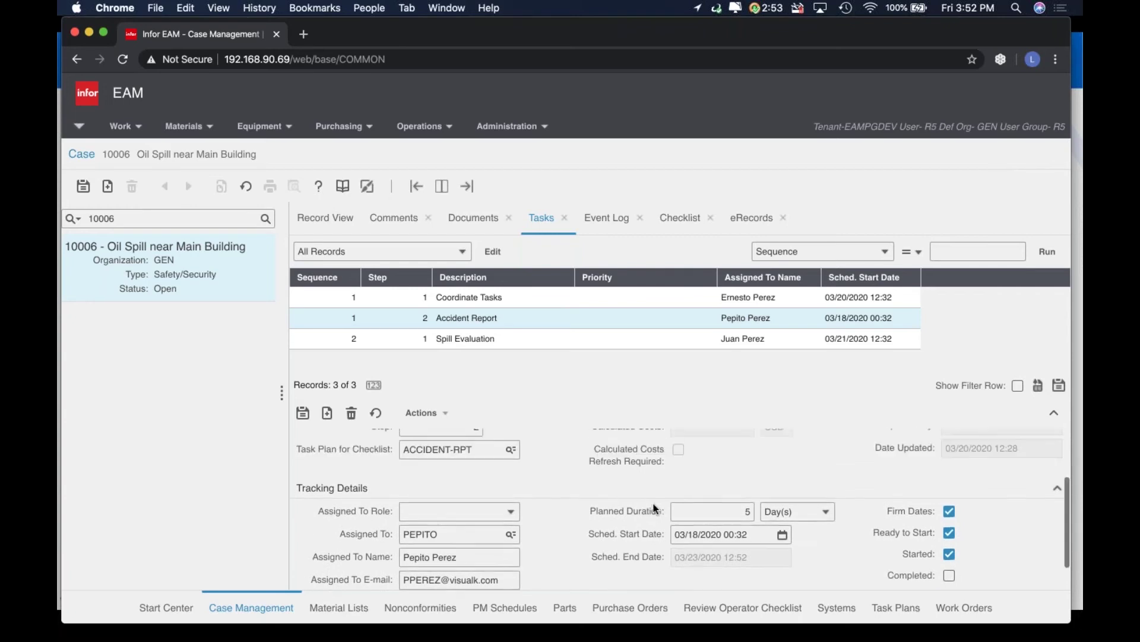
{"action": "left_click", "coordinate": [720, 514]}
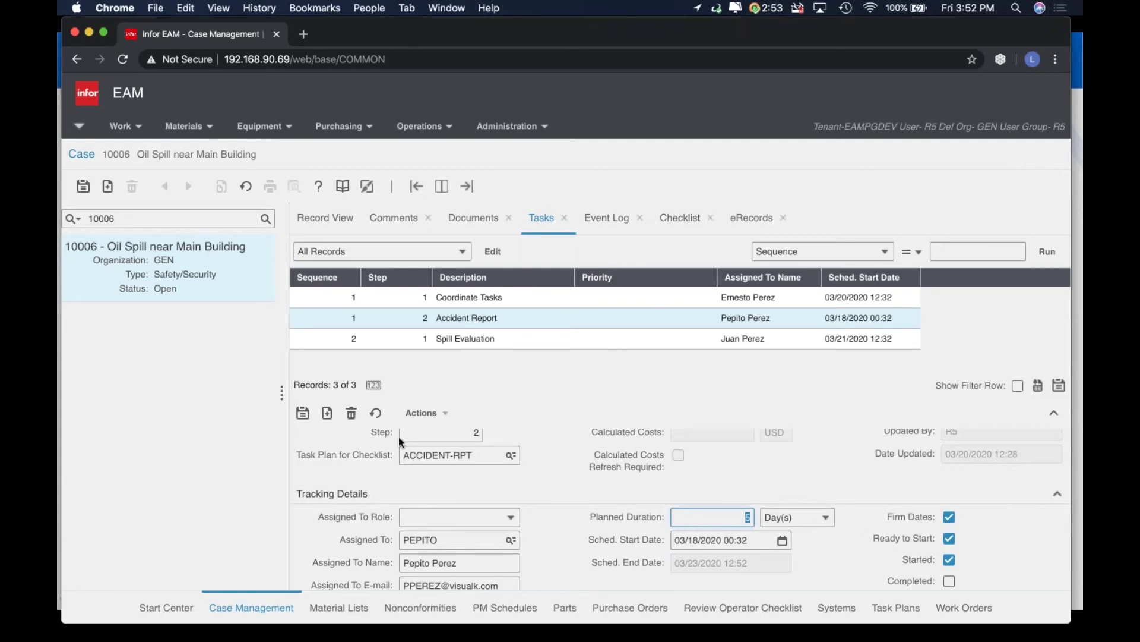
Show the checklist for task sequence 1 - Accident Report, then go back to the Tasks tab
{"action": "left_click", "coordinate": [668, 219]}
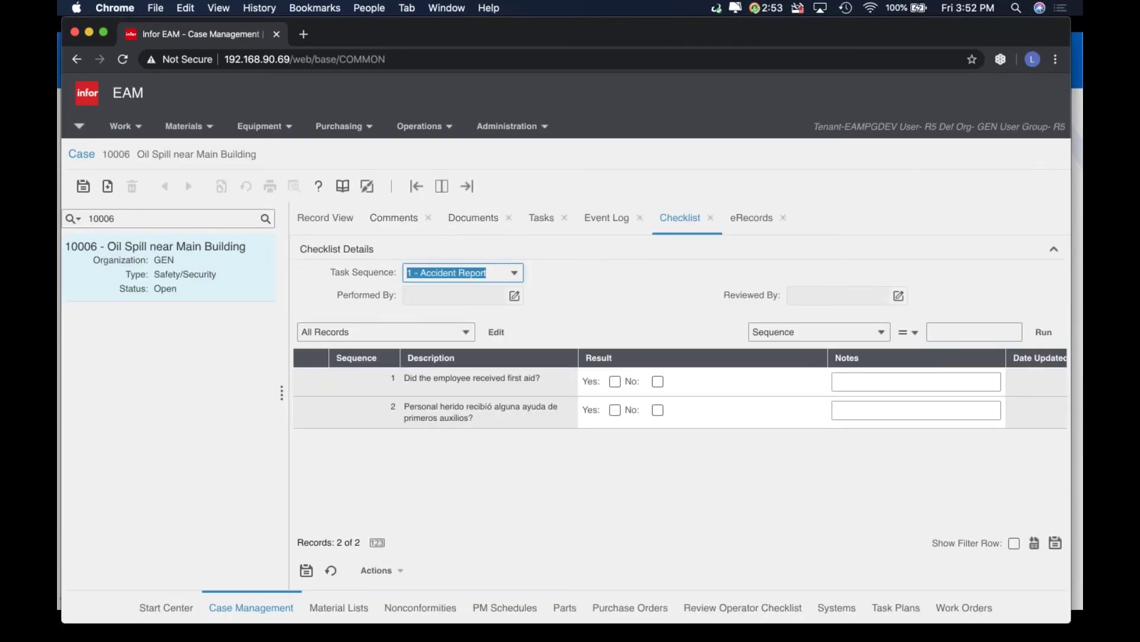
{"action": "left_click", "coordinate": [517, 275]}
{"action": "left_click", "coordinate": [560, 277]}
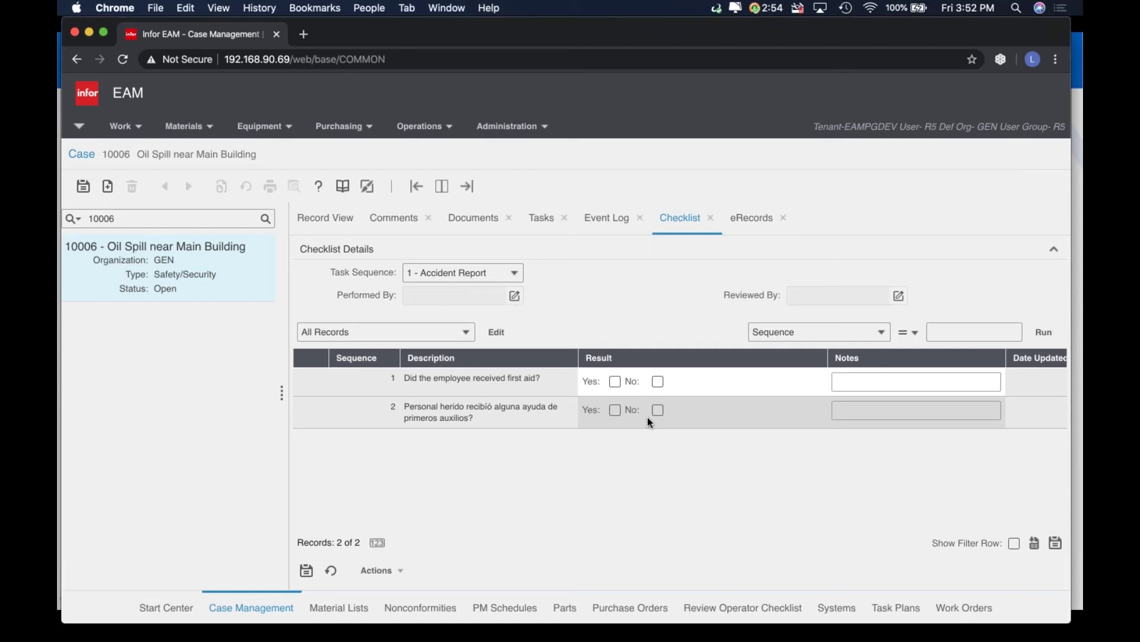
{"action": "left_click", "coordinate": [542, 217]}
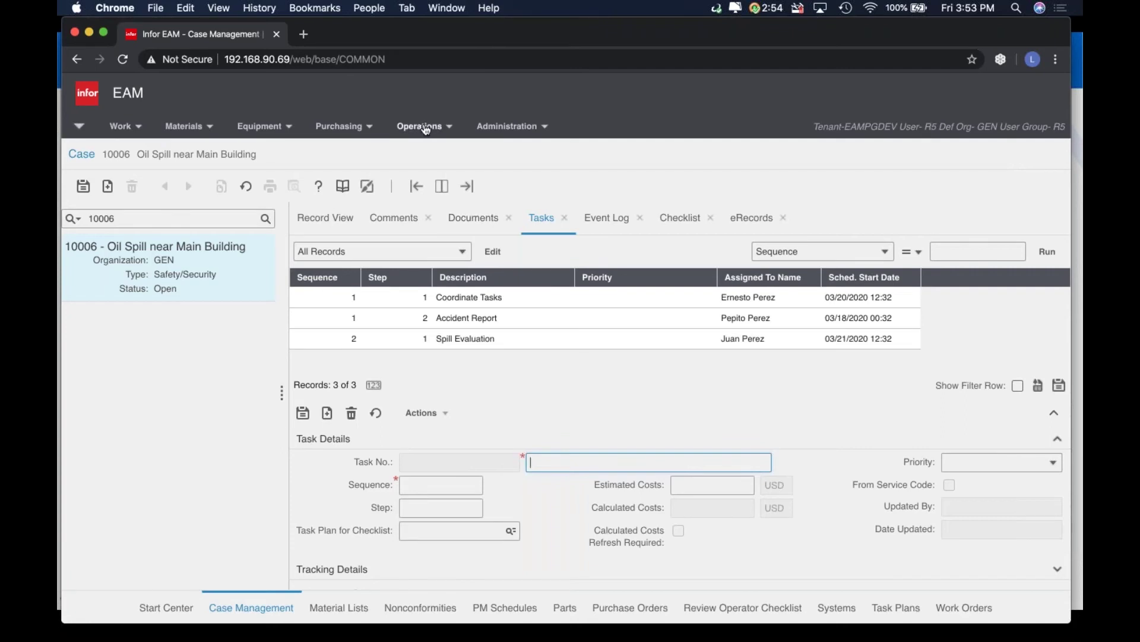
Log out and sign in with the task assignee's user ID and password
{"action": "left_click", "coordinate": [81, 130]}
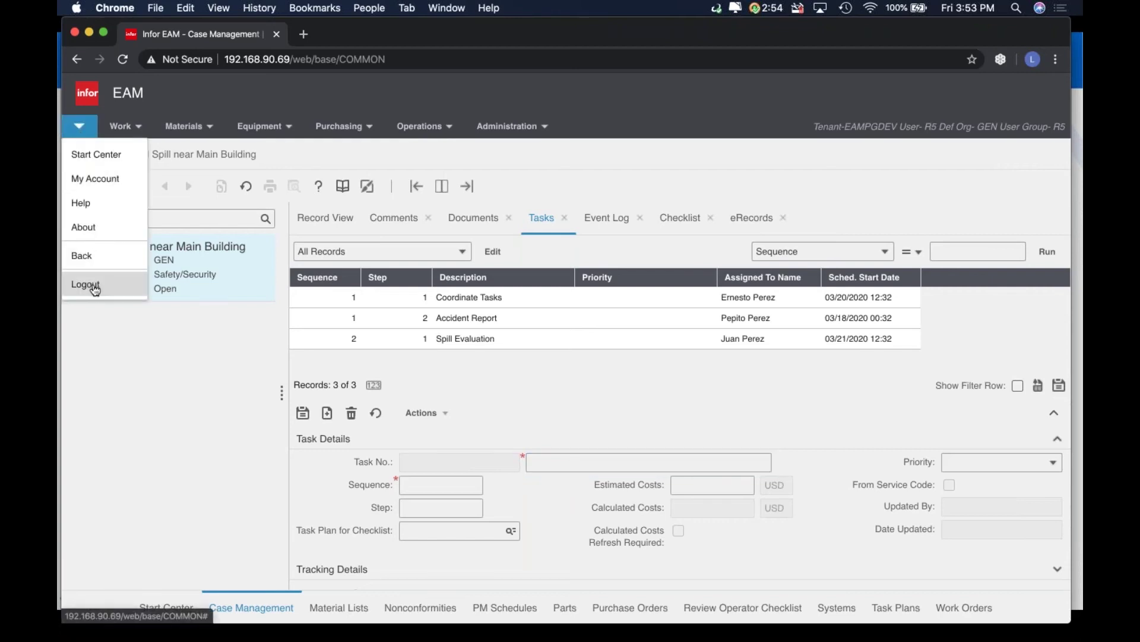
{"action": "left_click", "coordinate": [94, 285]}
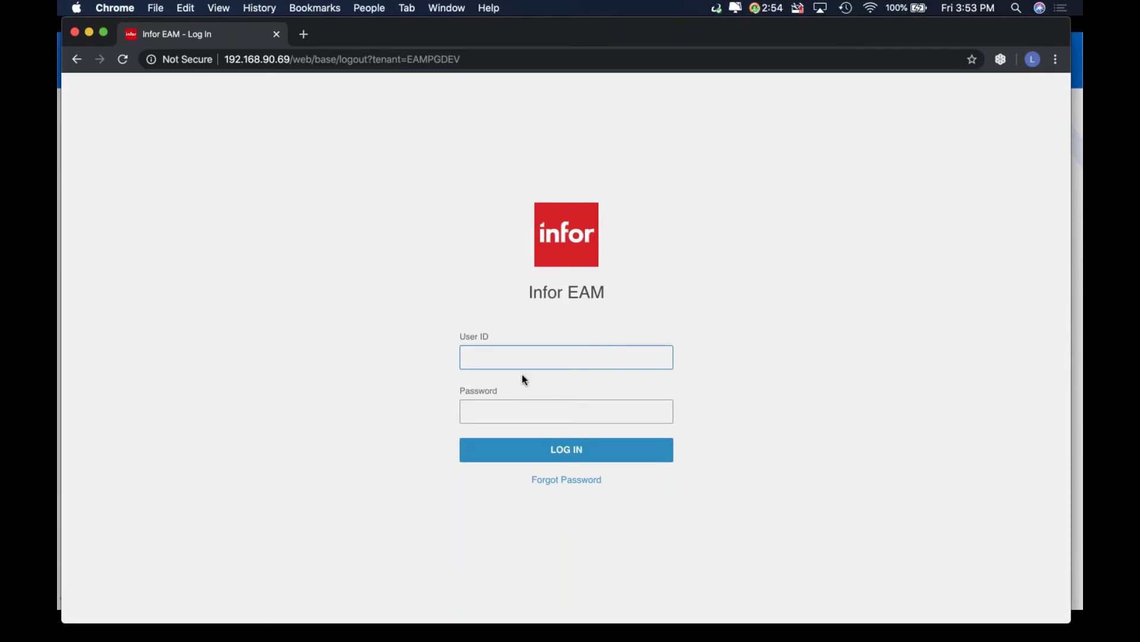
{"action": "key", "text": "Tab"}
{"action": "type", "text": "******"}
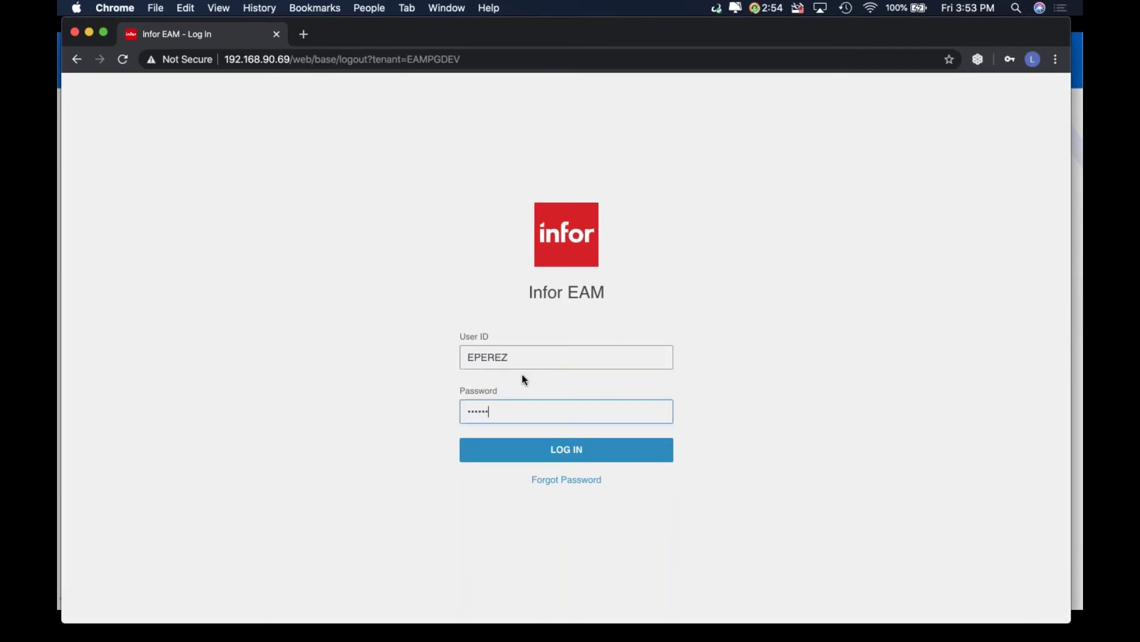
{"action": "key", "text": "Return"}
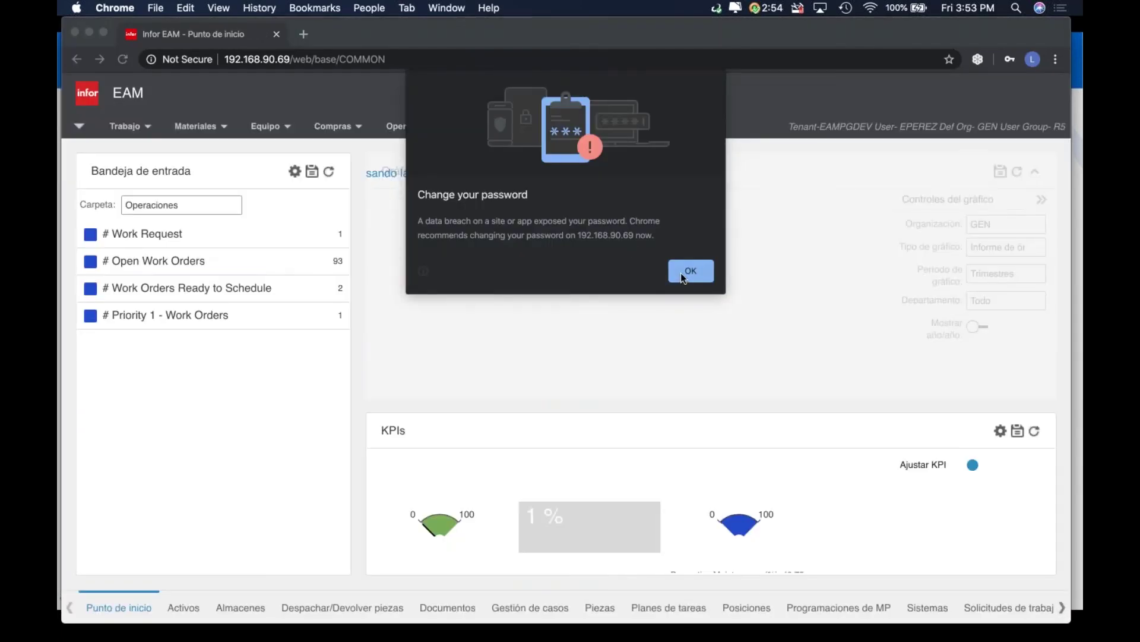
Open Operaciones > Tareas de Gestión de casos and limit the list to Mis registros
{"action": "left_click", "coordinate": [689, 272]}
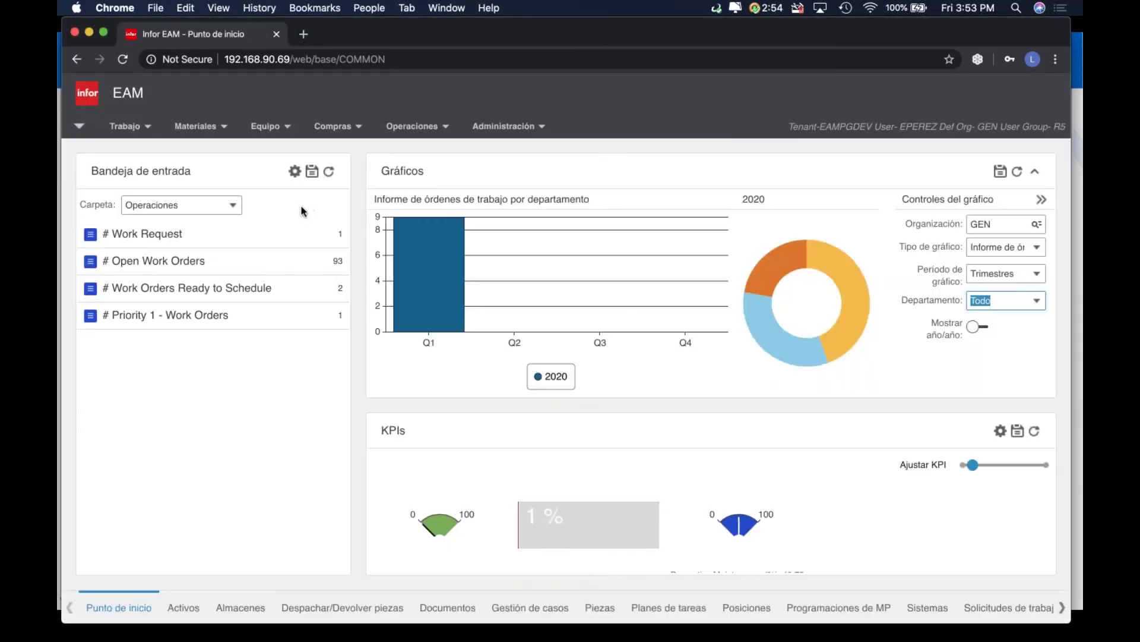
{"action": "left_click", "coordinate": [412, 127]}
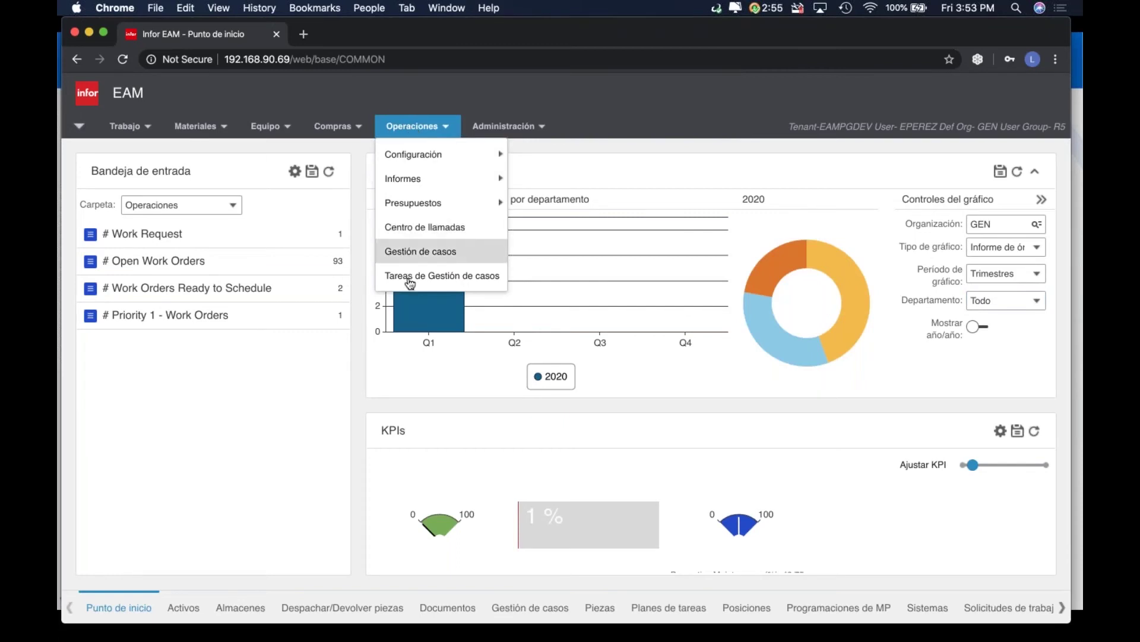
{"action": "left_click", "coordinate": [442, 275]}
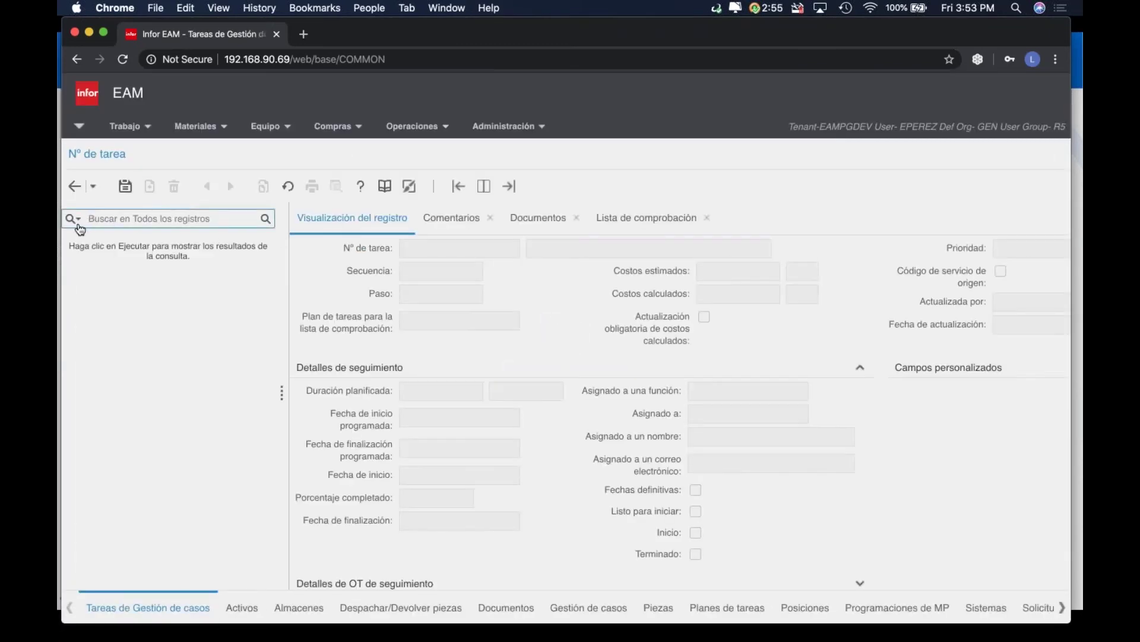
{"action": "left_click", "coordinate": [74, 219]}
{"action": "left_click", "coordinate": [84, 237]}
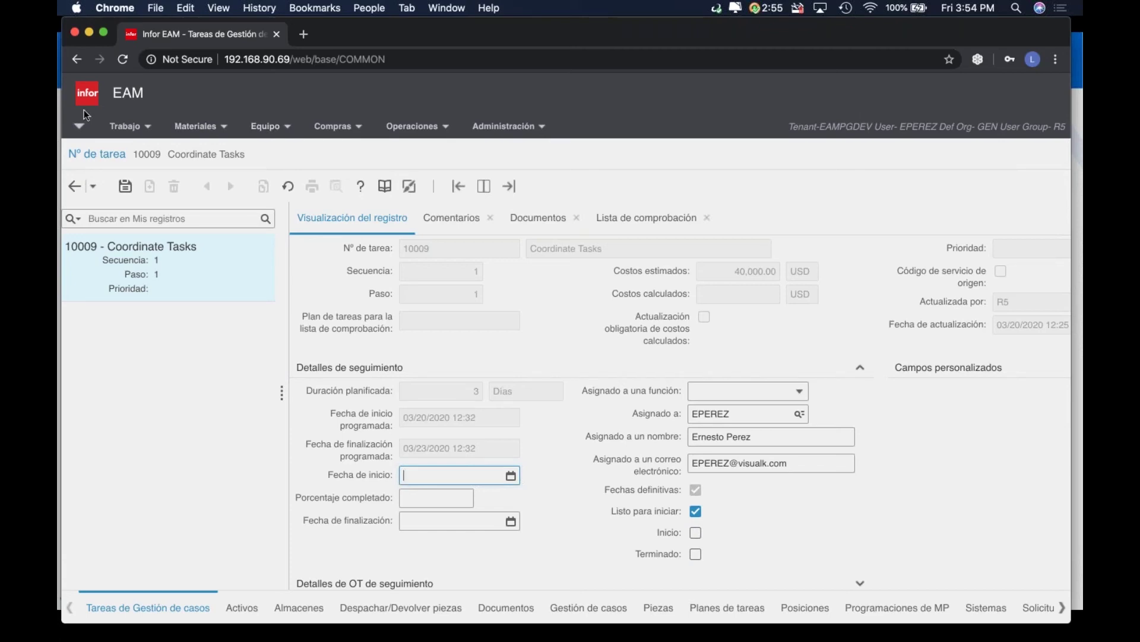
Log out via Finalizar sesión and sign back in with the previous user's ID and password
{"action": "left_click", "coordinate": [81, 128]}
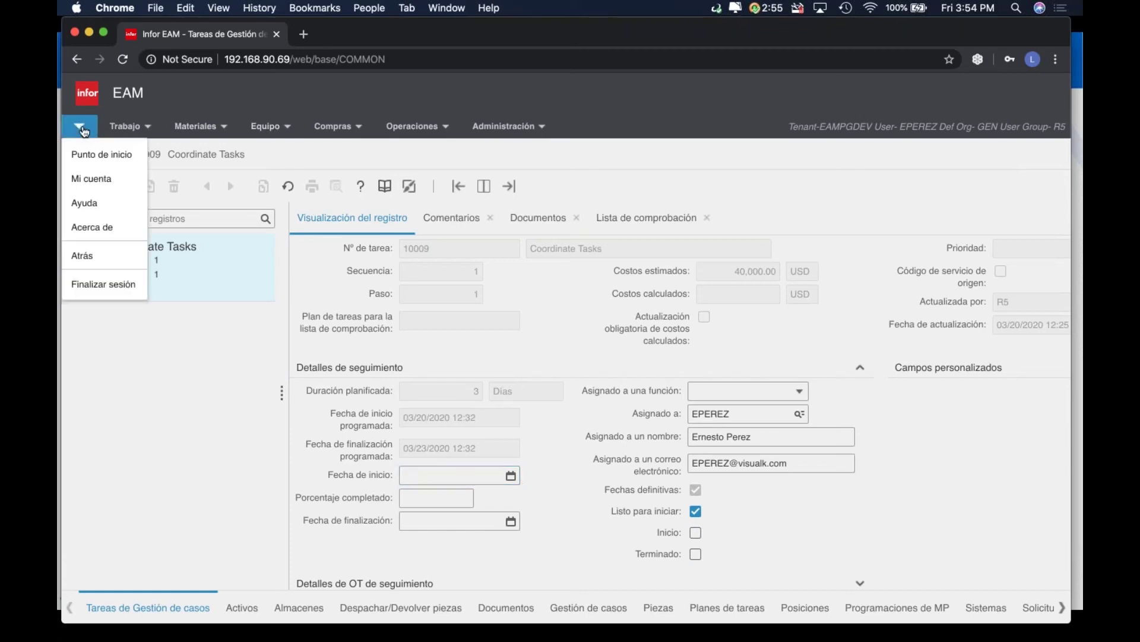
{"action": "left_click", "coordinate": [114, 285]}
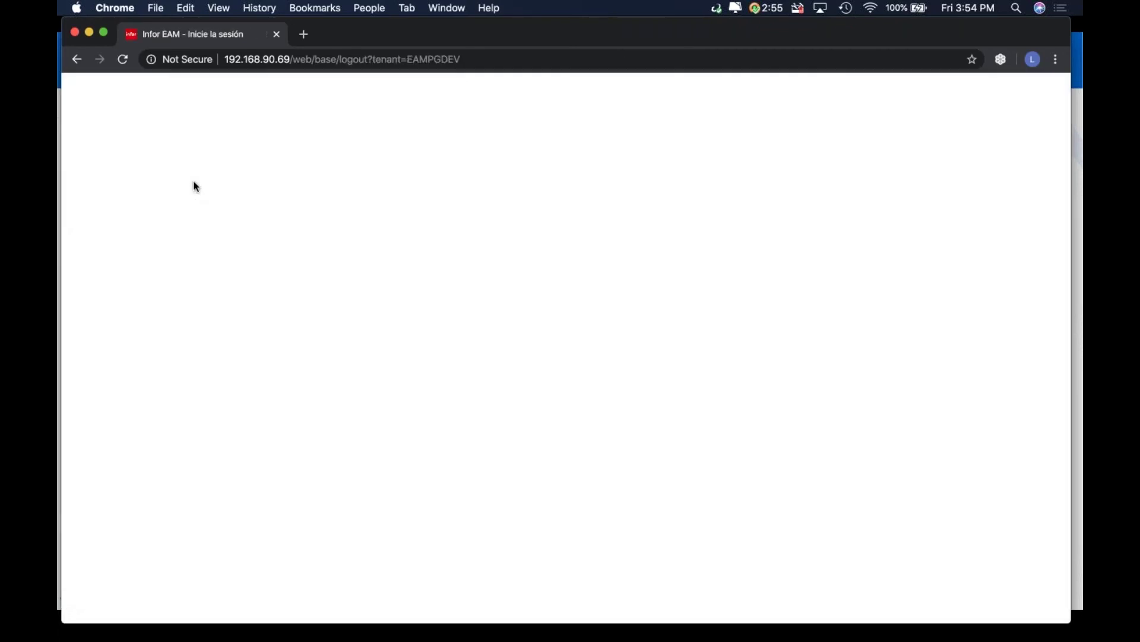
{"action": "type", "text": "R5"}
{"action": "key", "text": "Tab"}
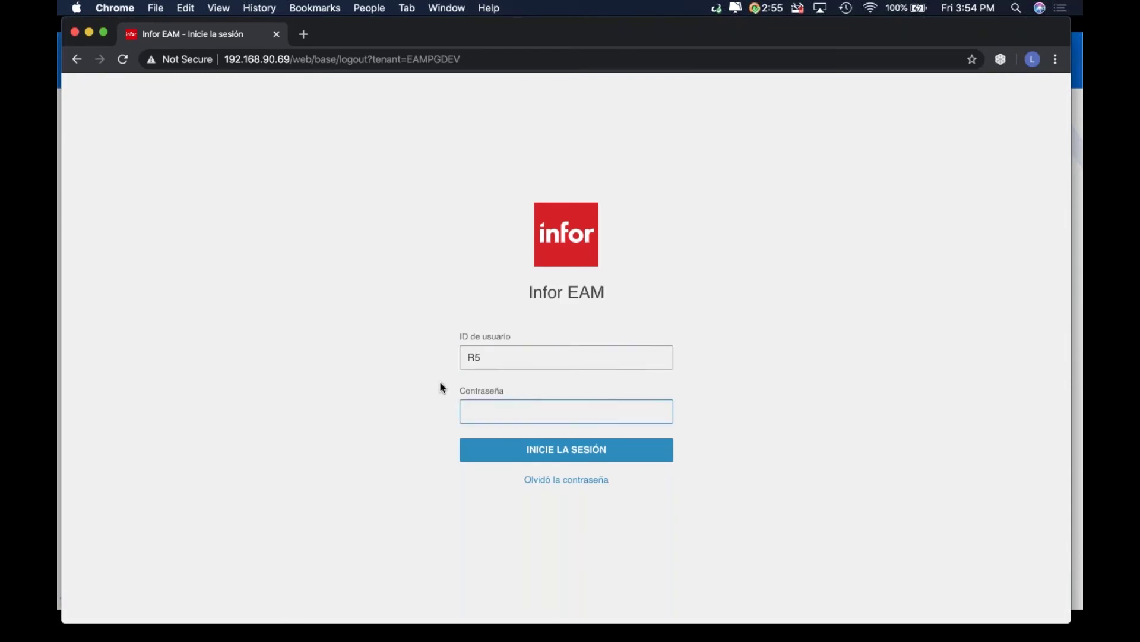
{"action": "type", "text": "••••"}
{"action": "type", "text": "*"}
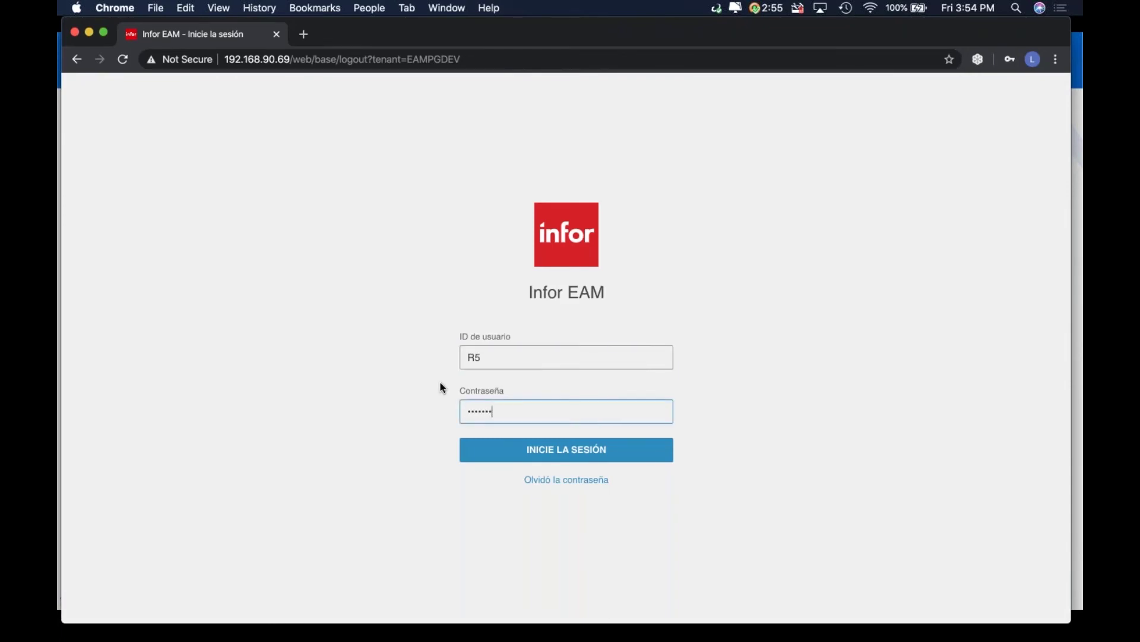
{"action": "key", "text": "Return"}
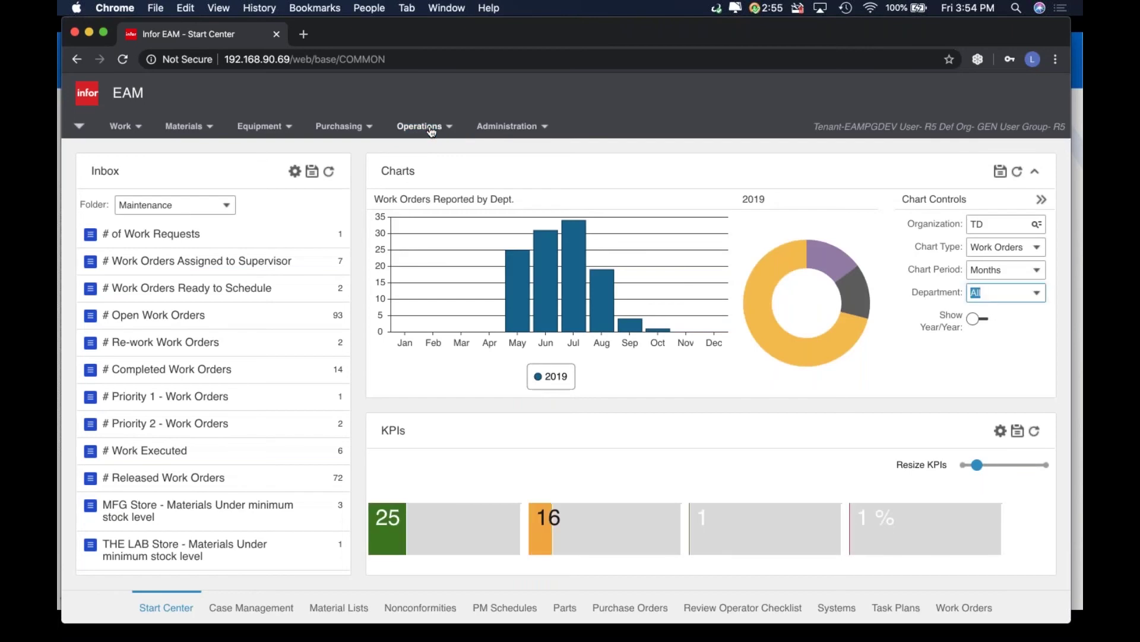
Open Case Management Tasks under Operations and view task 10009 Coordinate Tasks, ready to start
{"action": "left_click", "coordinate": [430, 127]}
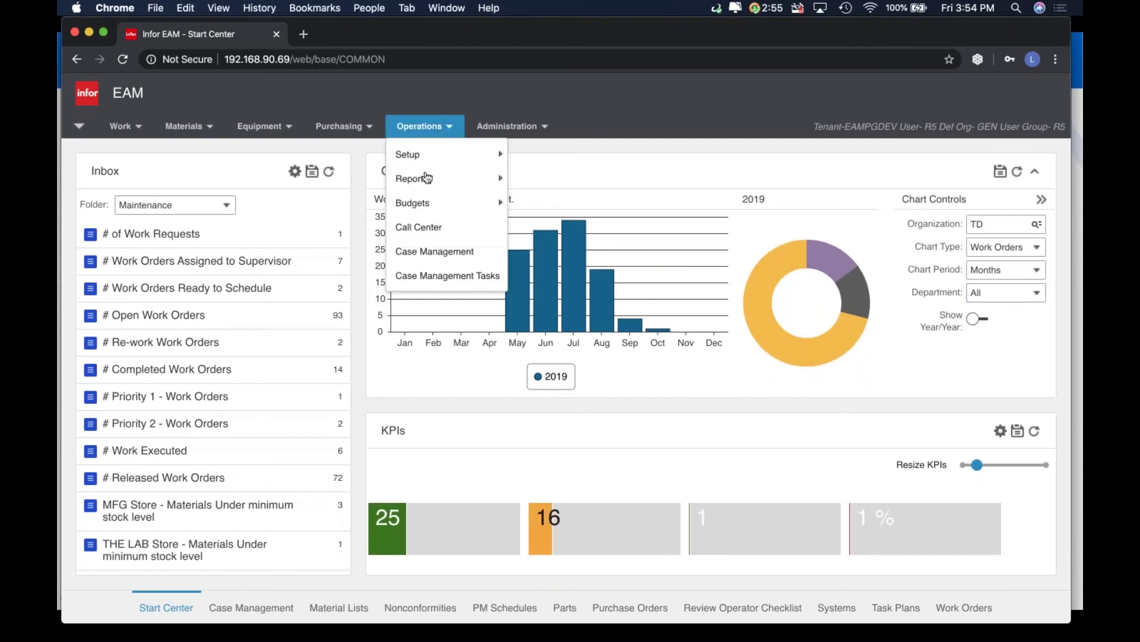
{"action": "left_click", "coordinate": [424, 277]}
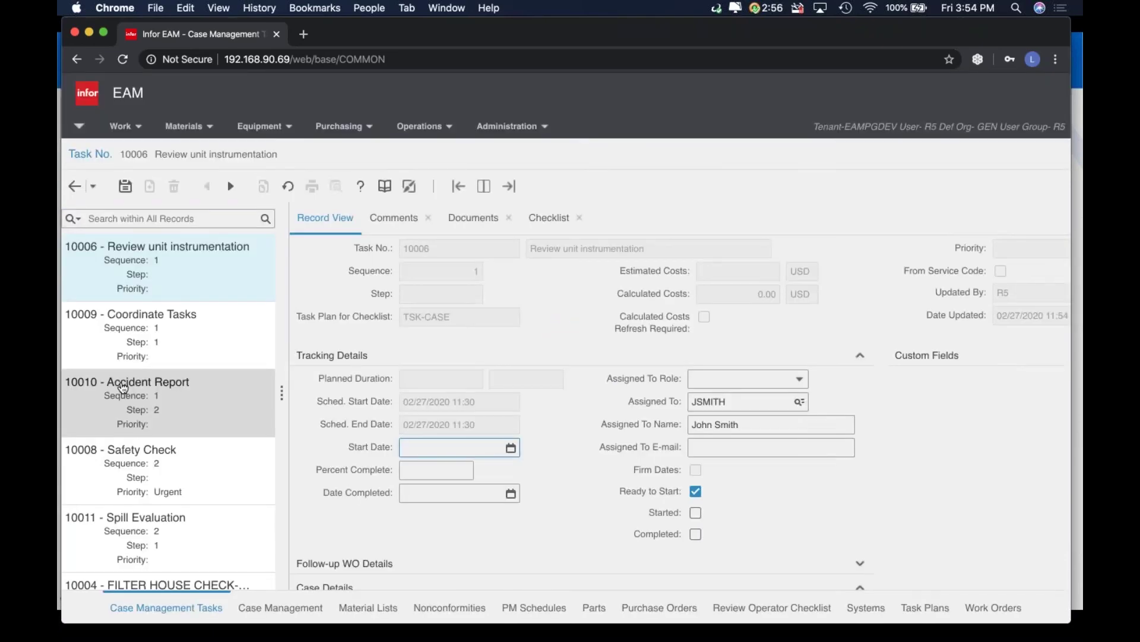
{"action": "left_click", "coordinate": [159, 344]}
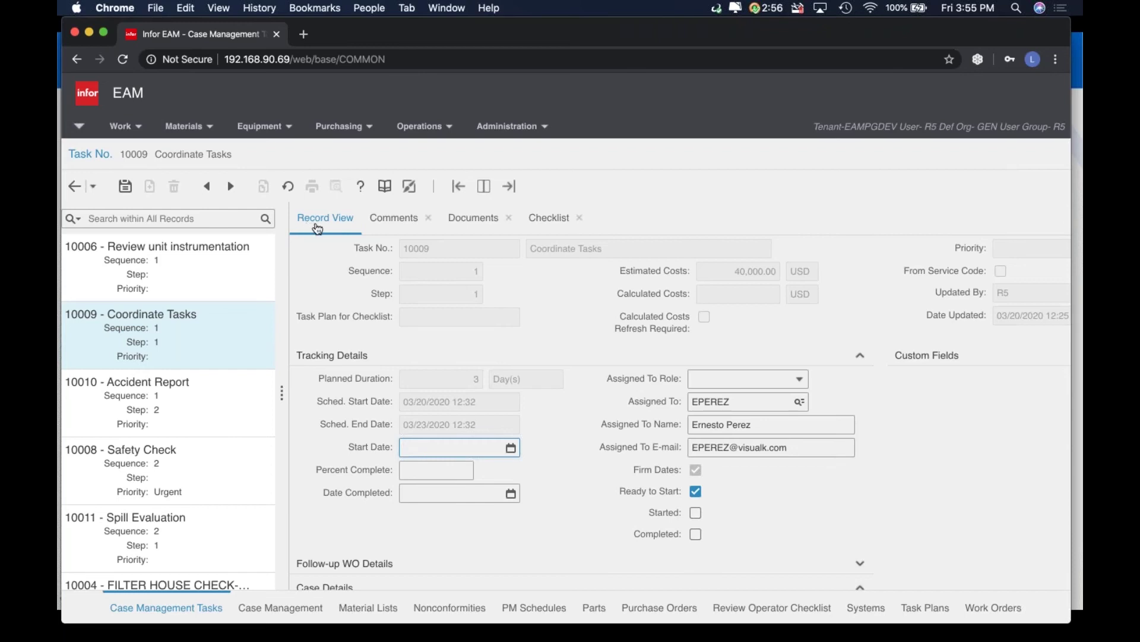
{"action": "left_click", "coordinate": [349, 128]}
{"action": "left_click", "coordinate": [427, 127]}
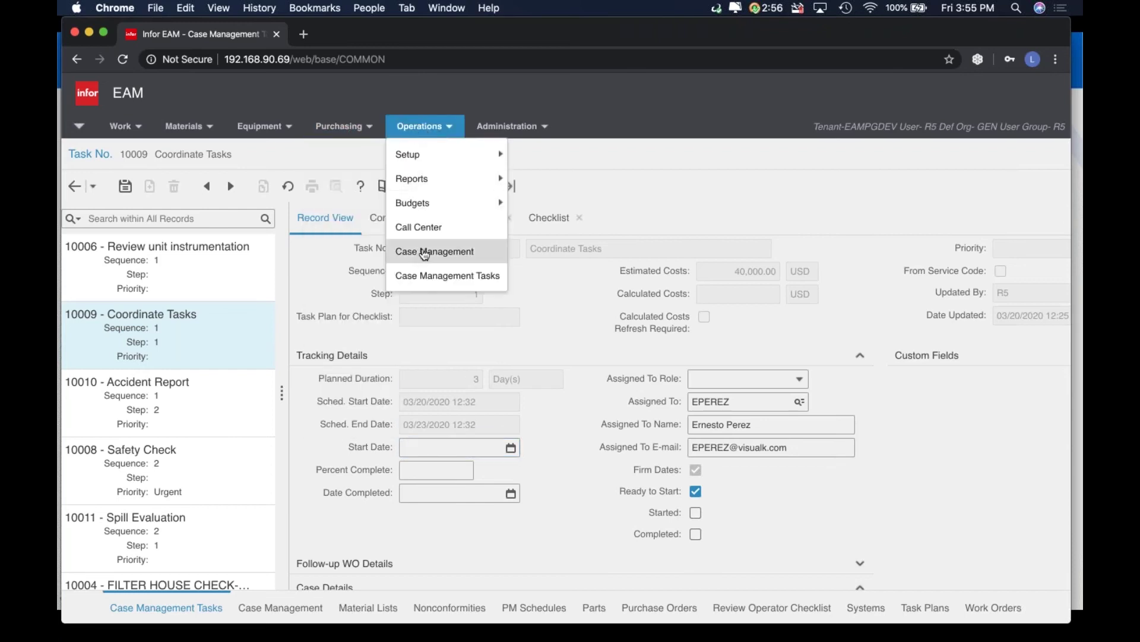
Open a blank Safety/Security case in Case Management and review the Status dropdown values
{"action": "left_click", "coordinate": [452, 251]}
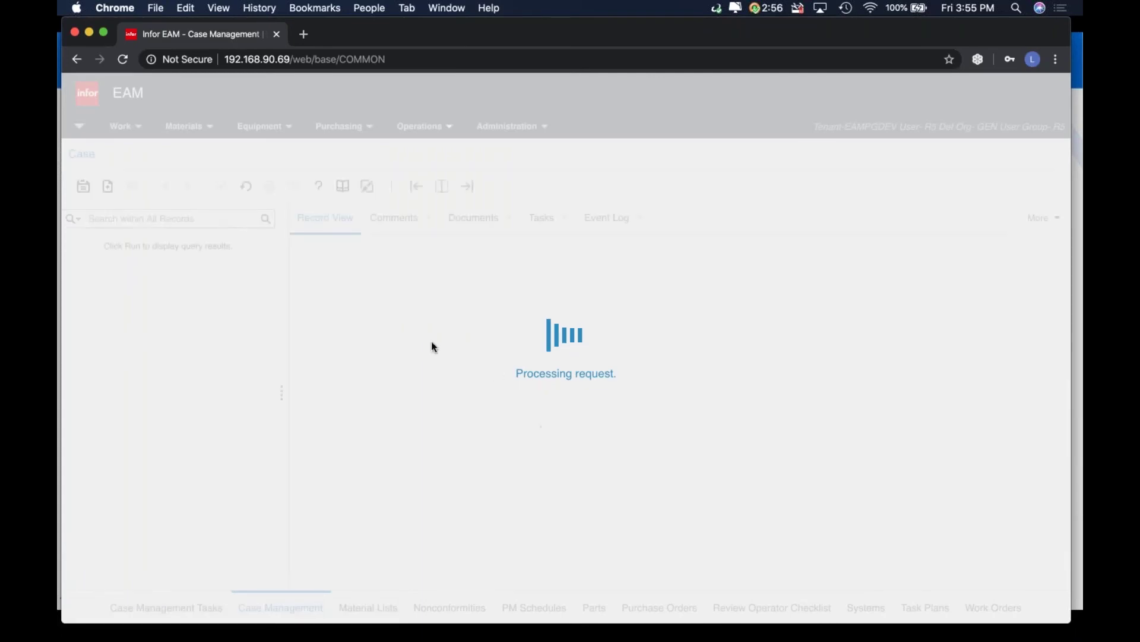
{"action": "left_click", "coordinate": [808, 295]}
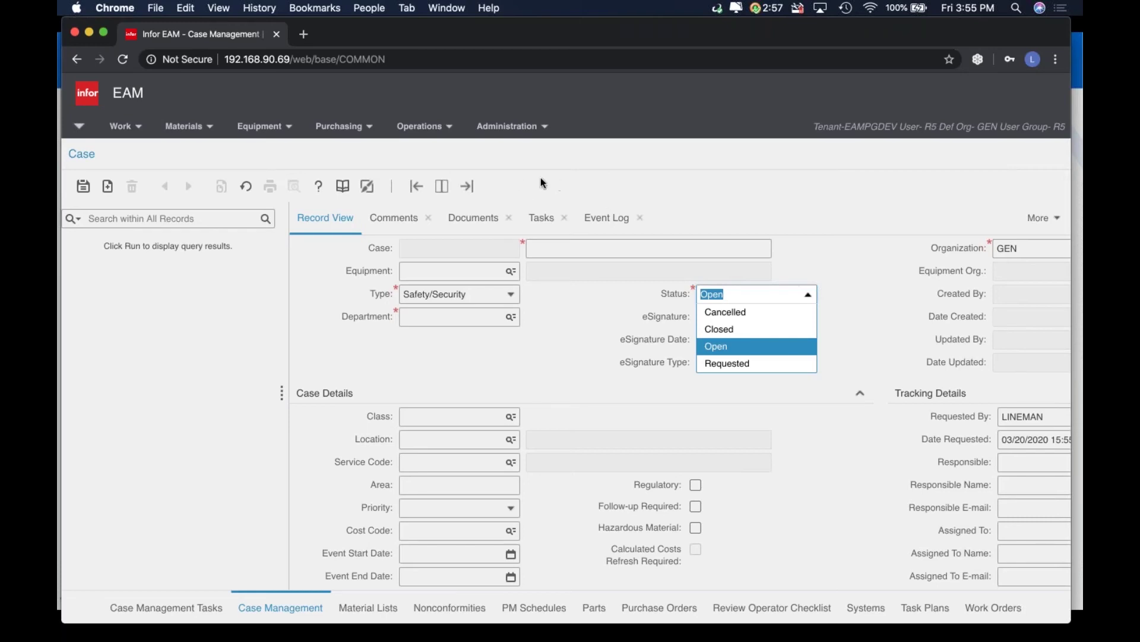
Keep status Open, run the case search and load case 10006 Oil Spill near Main Building
{"action": "left_click", "coordinate": [706, 161]}
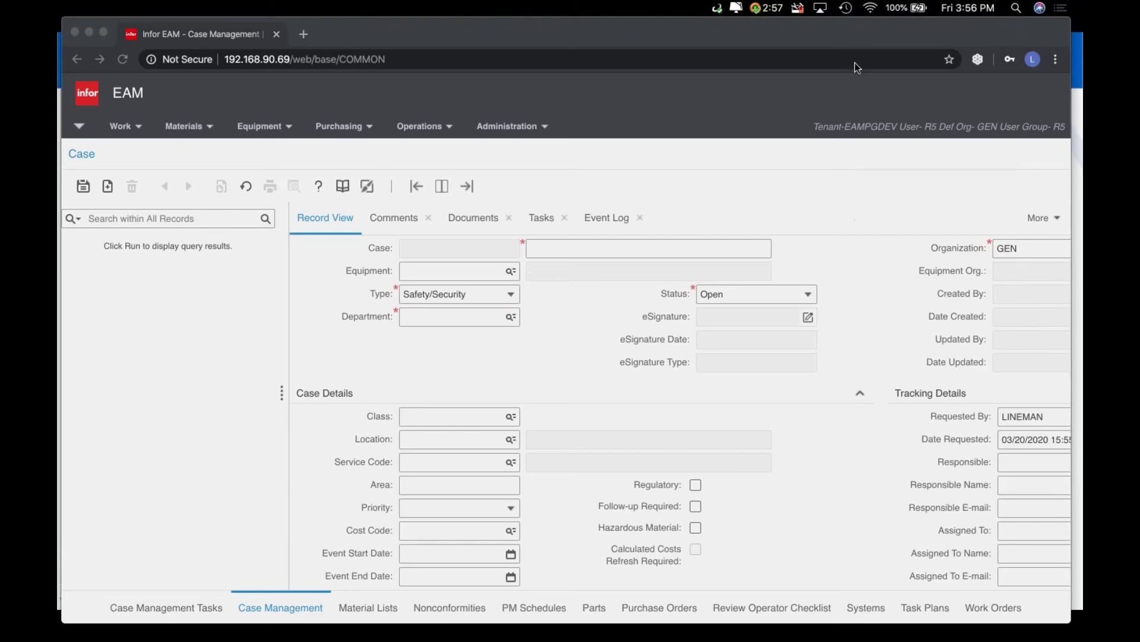
{"action": "left_click", "coordinate": [639, 173]}
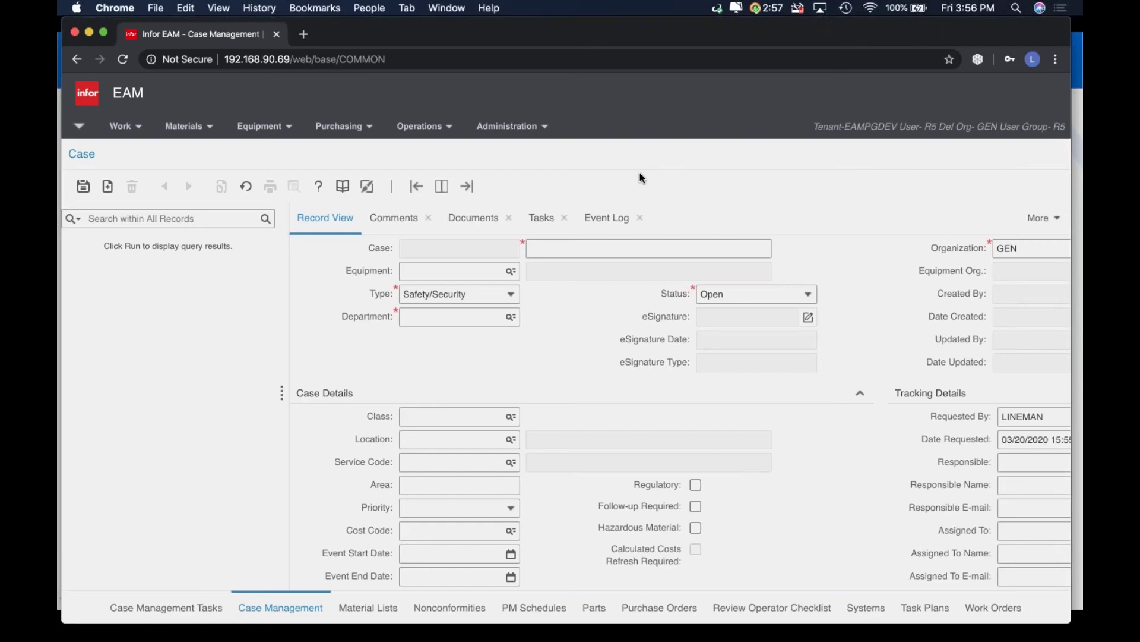
{"action": "left_click", "coordinate": [428, 132]}
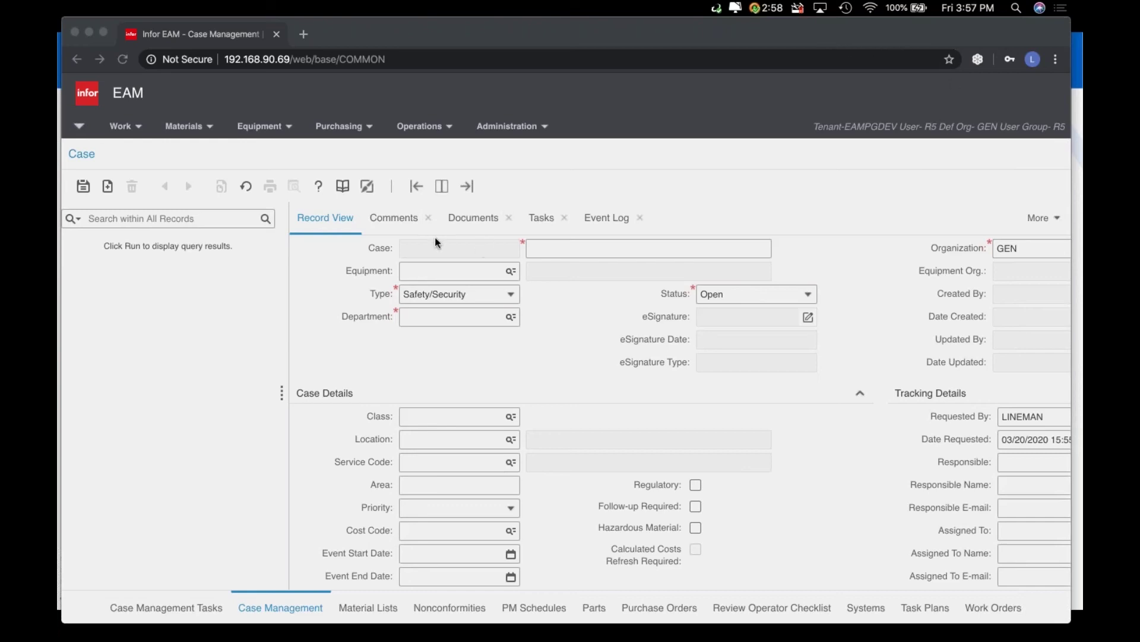
{"action": "left_click", "coordinate": [267, 220]}
{"action": "left_click", "coordinate": [267, 219]}
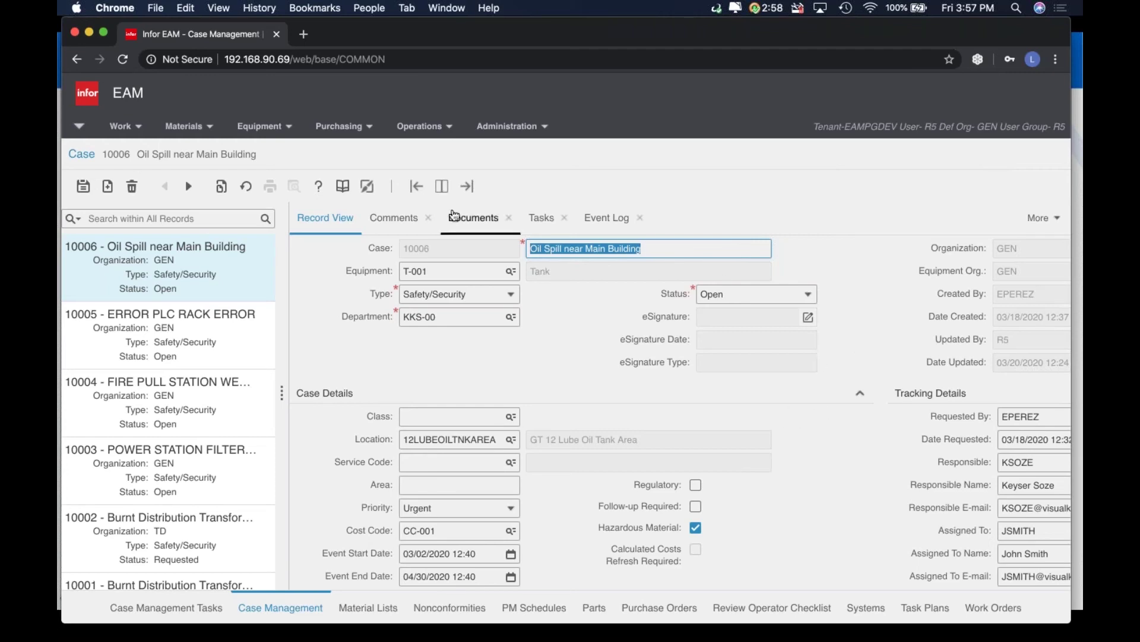
Show the context menu of extra actions for case 10006, including Create Follow-up WO
{"action": "right_click", "coordinate": [818, 432]}
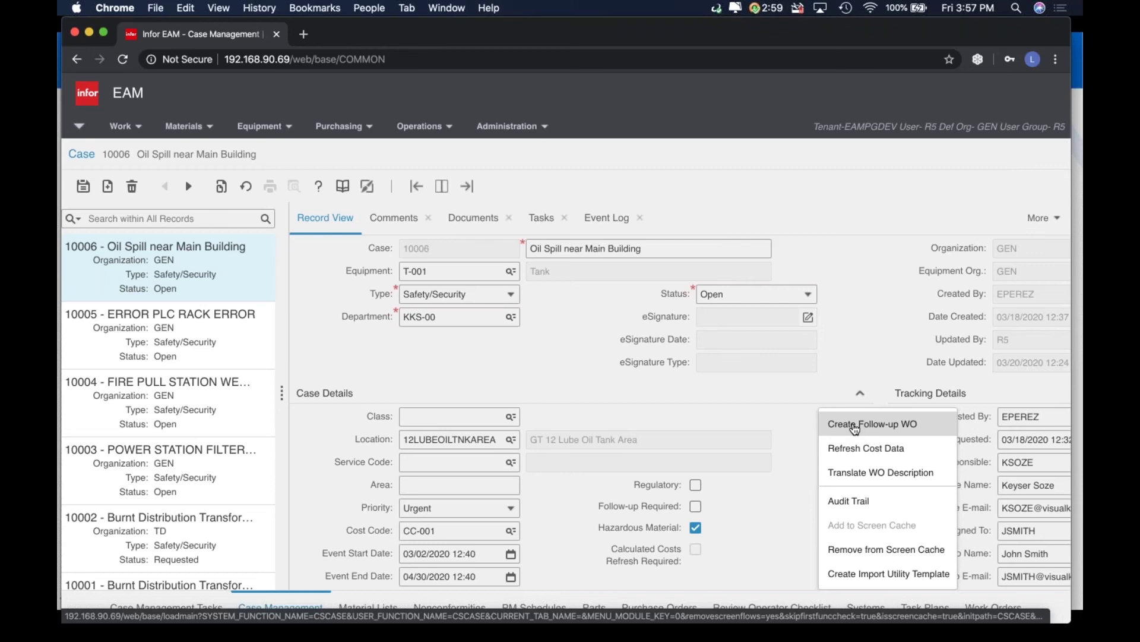
{"action": "left_click", "coordinate": [1067, 46]}
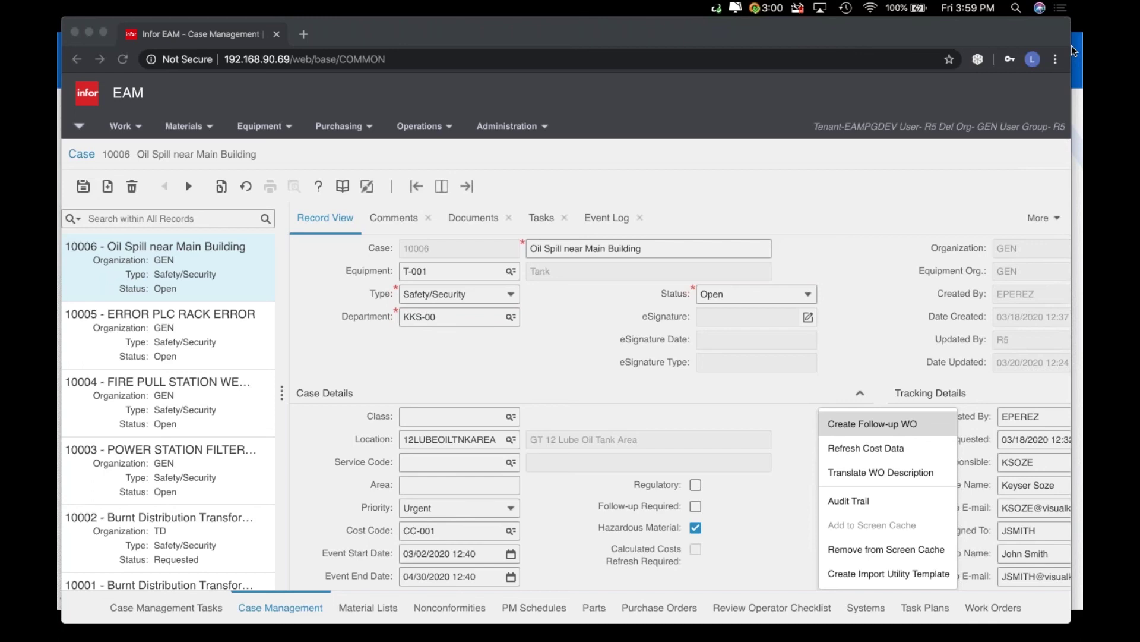
{"action": "left_click", "coordinate": [745, 181]}
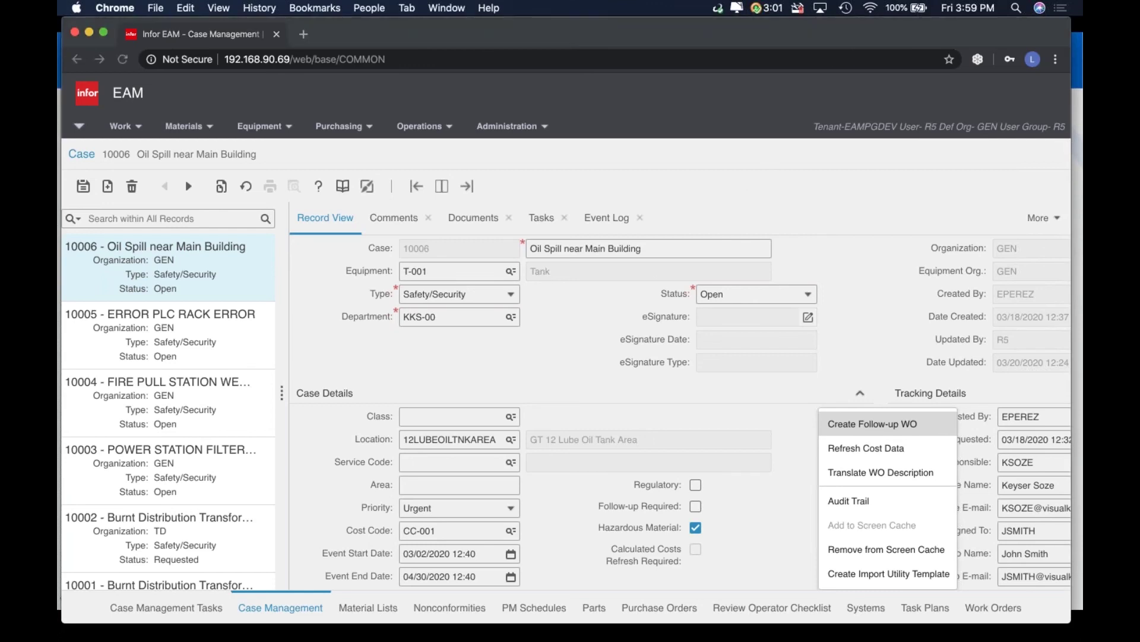